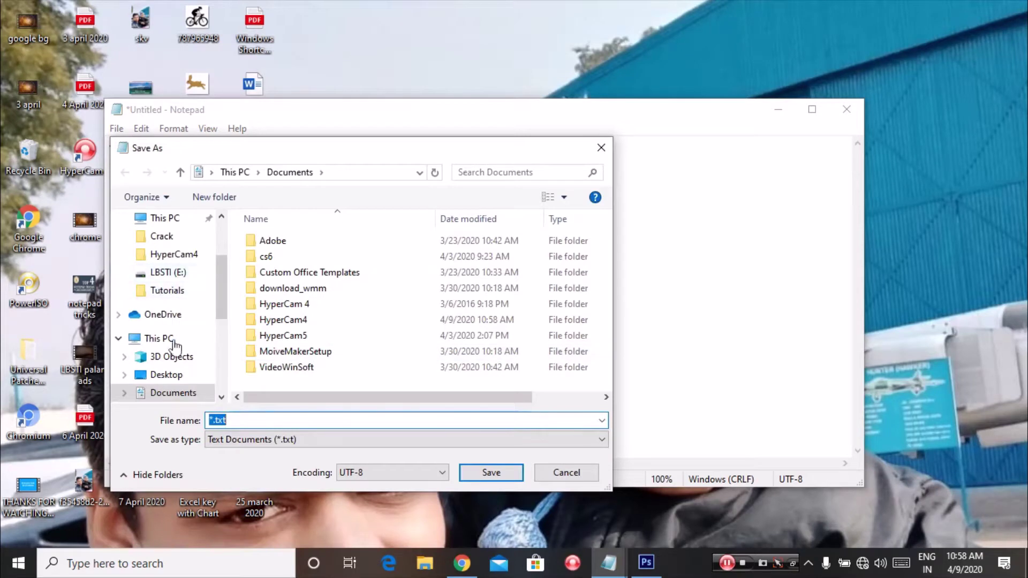
# - Save the .LOG note to the Desktop as "Daily Diary" and close it
pyautogui.scroll(2, 185, 255)
pyautogui.click(166, 249)
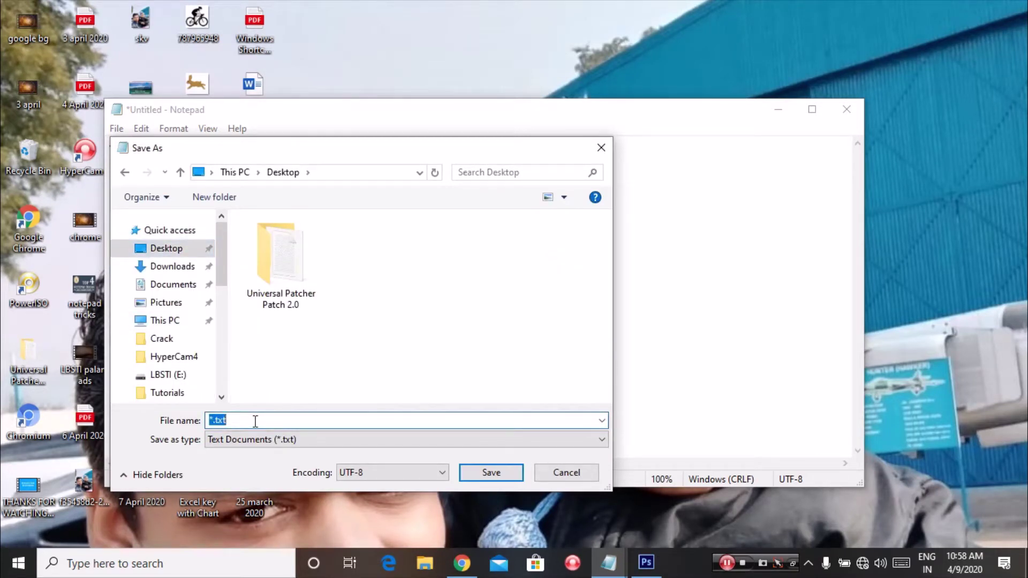
pyautogui.write('Dia')
pyautogui.write('Da')
pyautogui.write('il')
pyautogui.write('y')
pyautogui.press('Return')
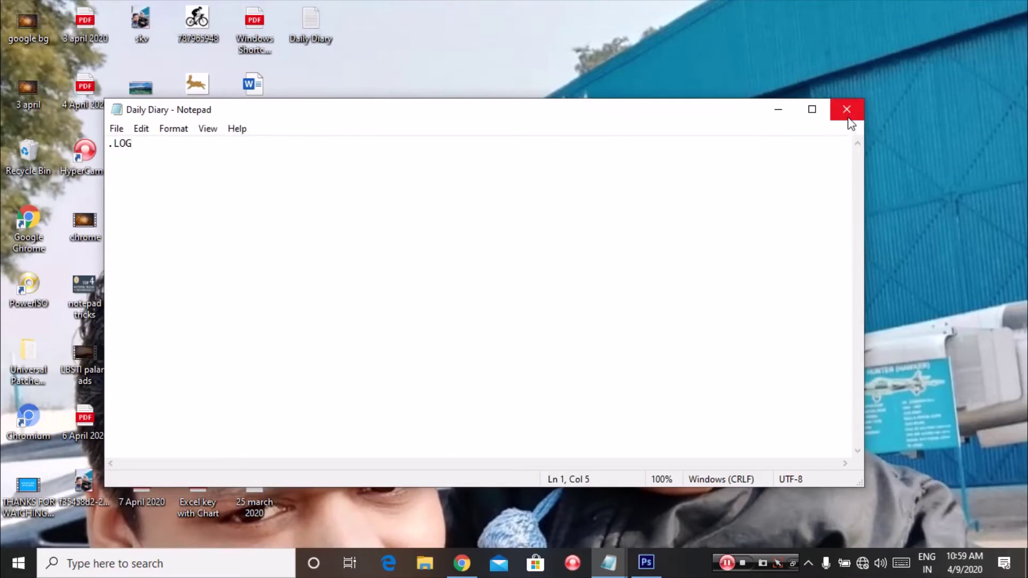
pyautogui.click(847, 113)
# - Open Daily Diary from the desktop, add the entry "Hello" under the timestamp, and save and close the file
pyautogui.doubleClick(314, 38)
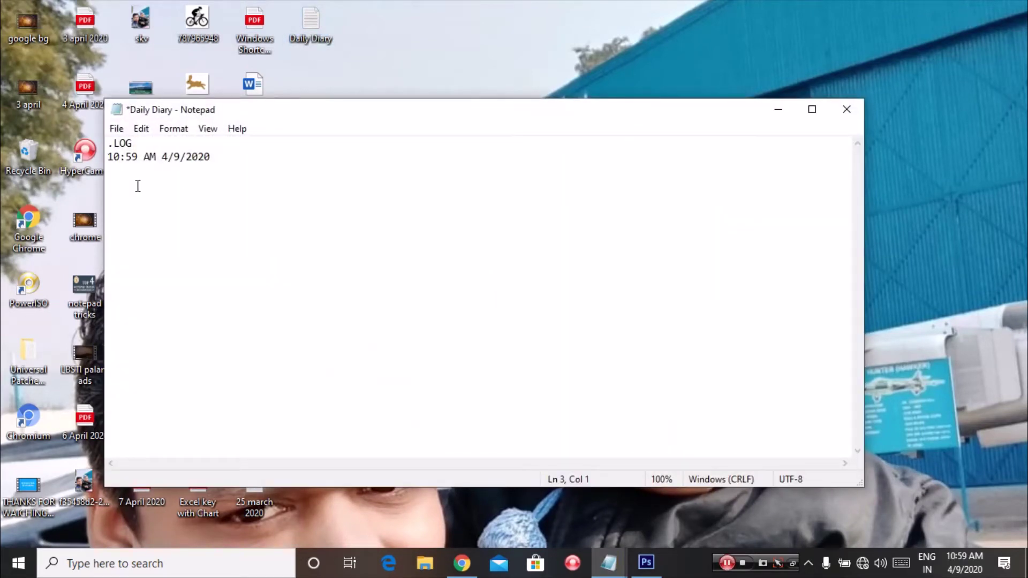
pyautogui.write('Hello')
pyautogui.press('Return')
pyautogui.hotkey('ctrl', 's')
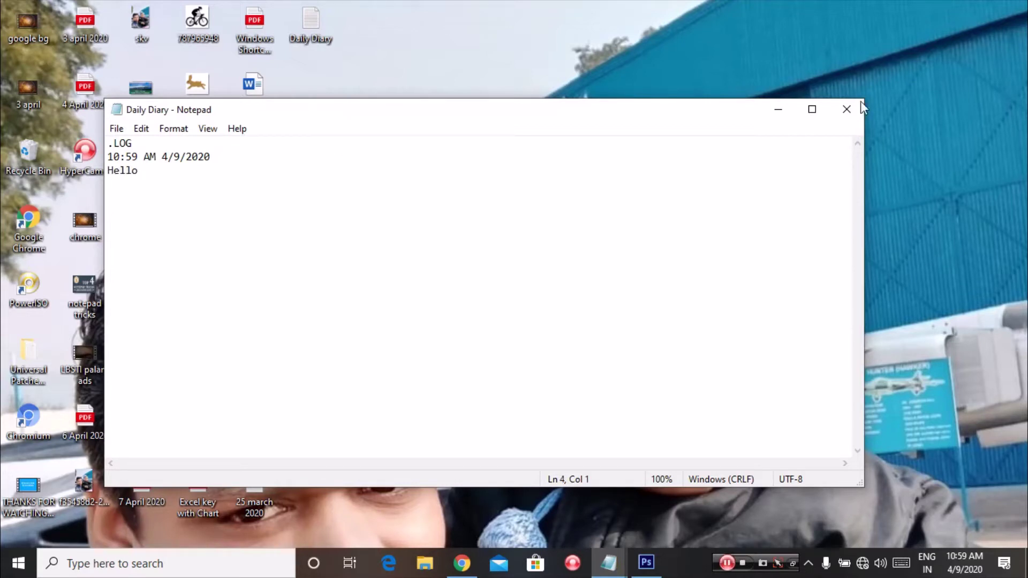
pyautogui.click(847, 109)
# - Reopen Daily Diary, add the entry "LBSTI PALAM" under the new timestamp, and close the file with changes saved
pyautogui.doubleClick(309, 24)
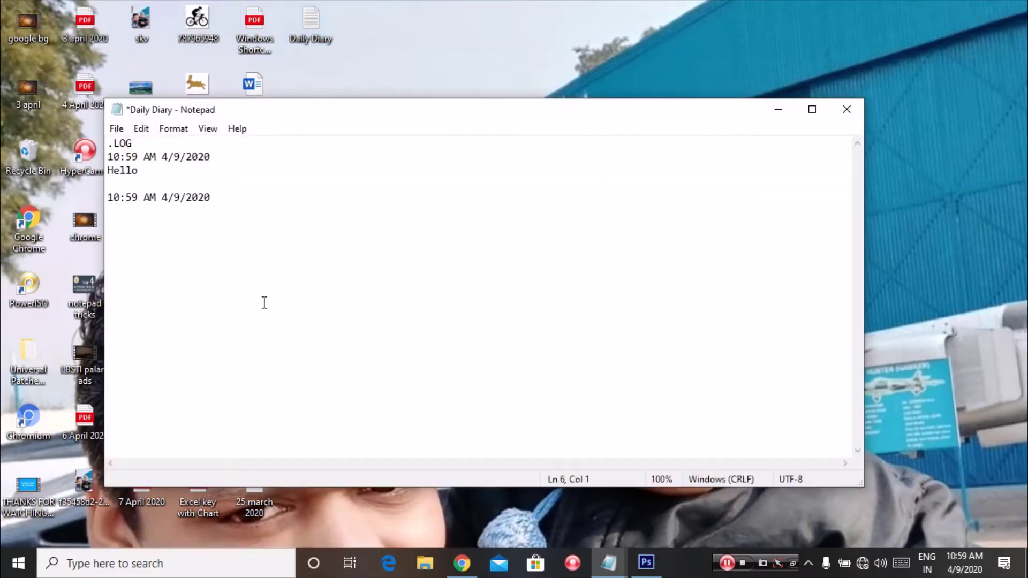
pyautogui.write('LBSTI PALAM')
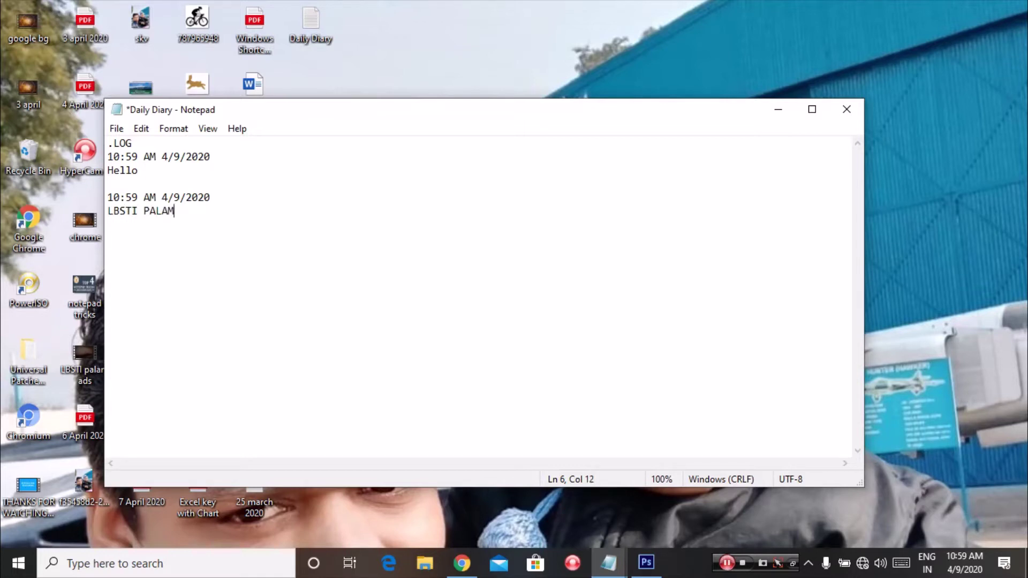
pyautogui.click(850, 113)
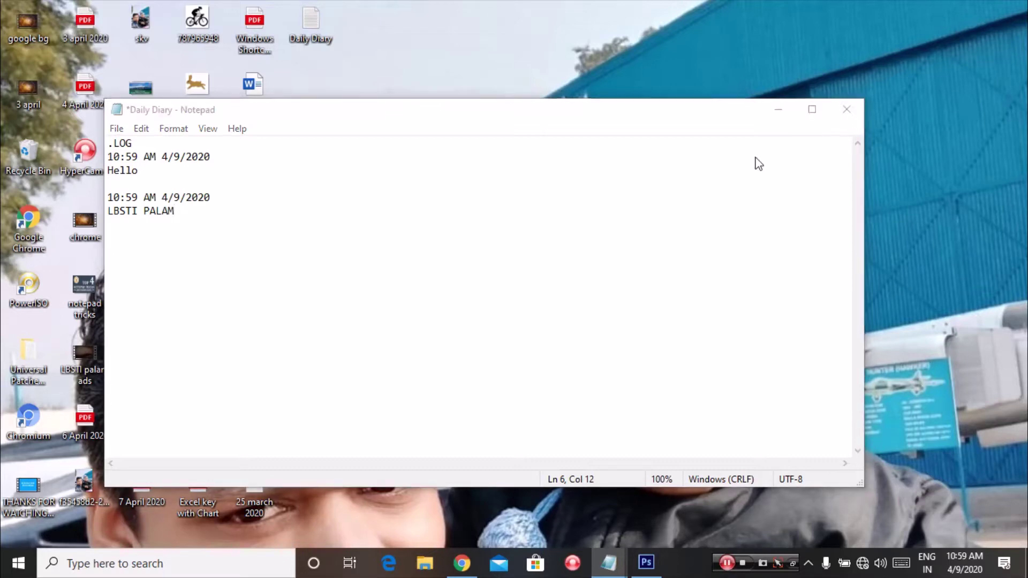
pyautogui.click(481, 292)
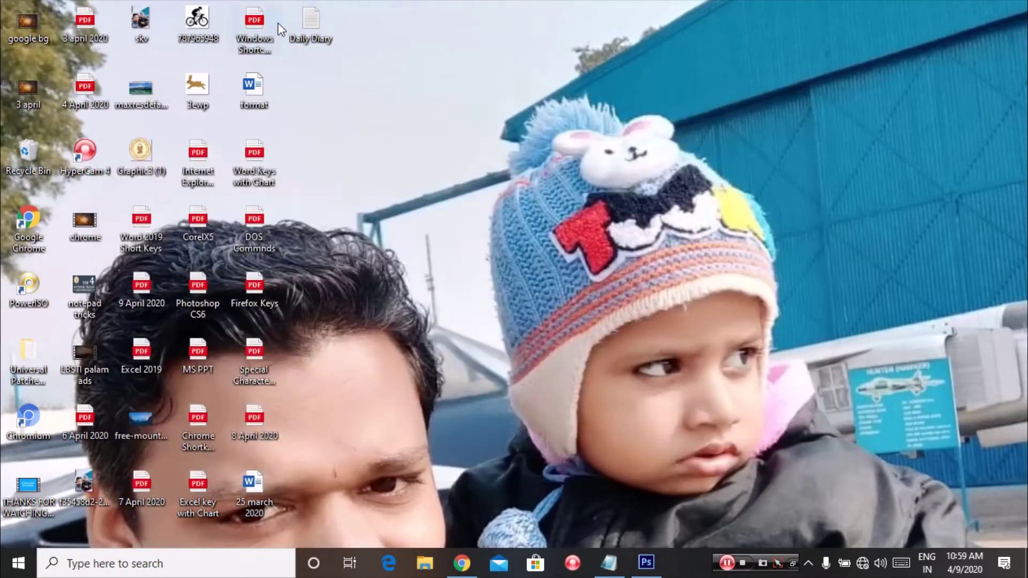
# - Reopen Daily Diary, add "project plan conducted by GOVT. OF INDIA" under the newest timestamp, and close it with changes saved
pyautogui.doubleClick(313, 22)
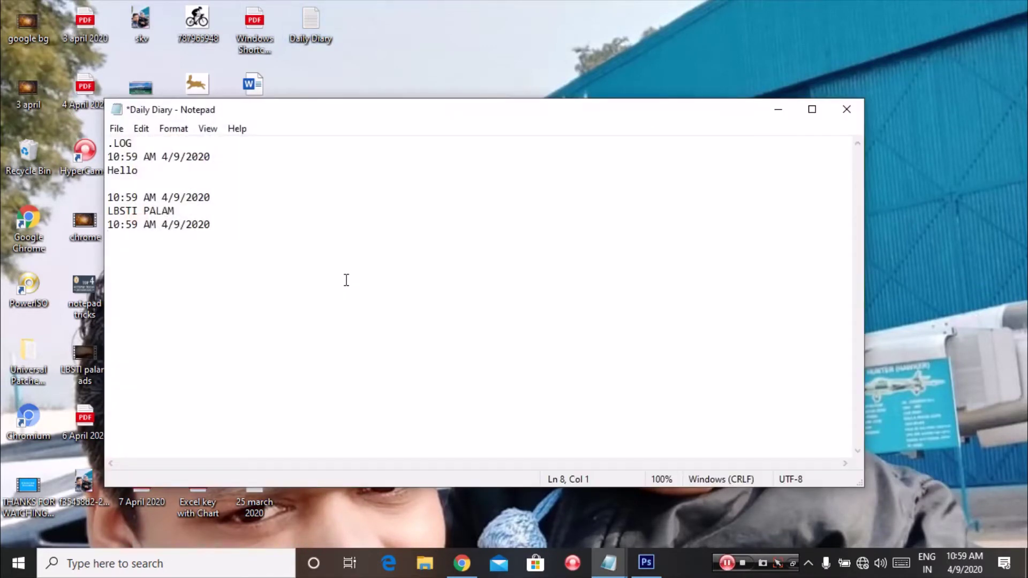
pyautogui.write('project plan conducted')
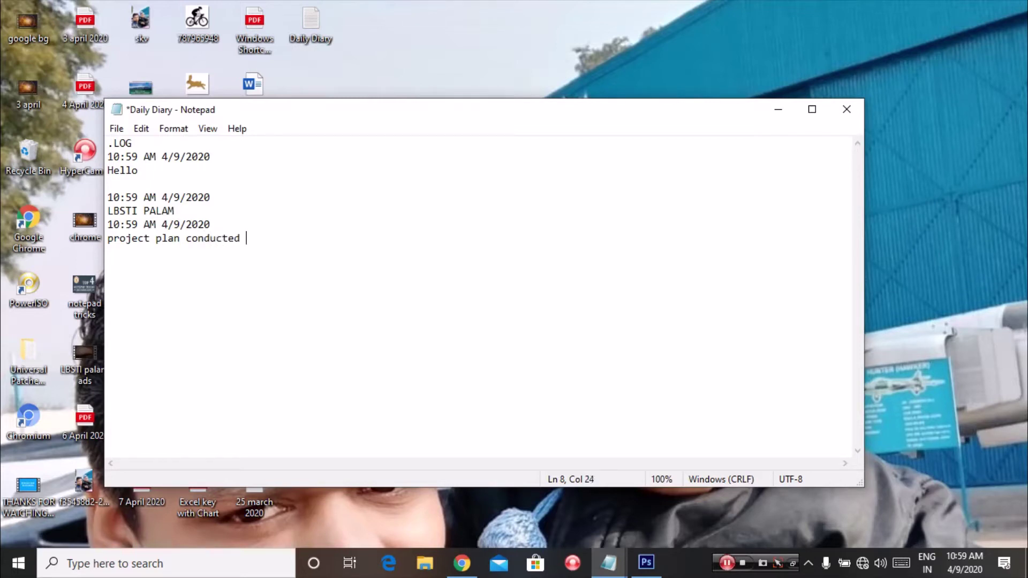
pyautogui.write(' by GOVT. OF INDIA')
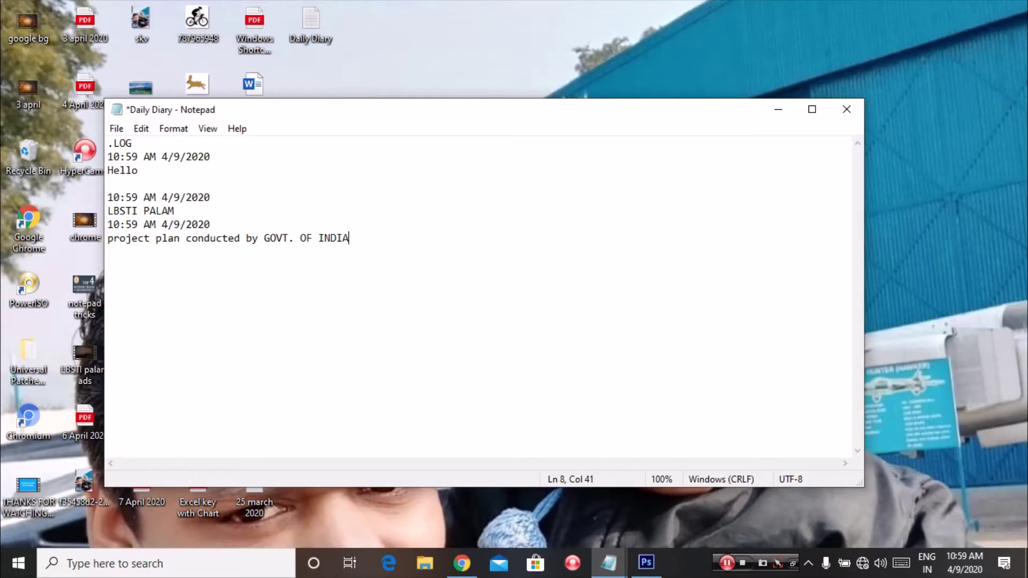
pyautogui.click(847, 109)
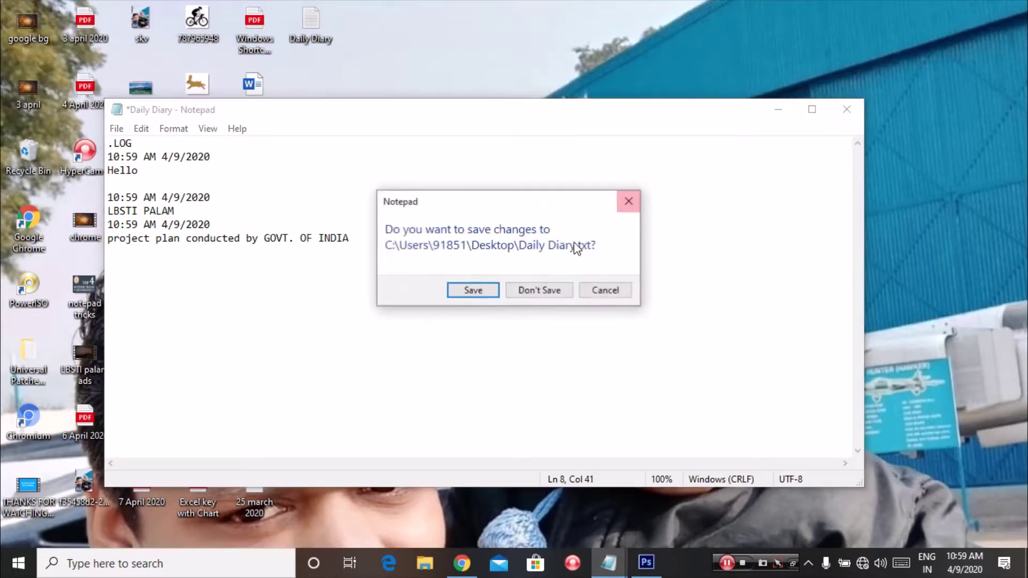
pyautogui.click(481, 296)
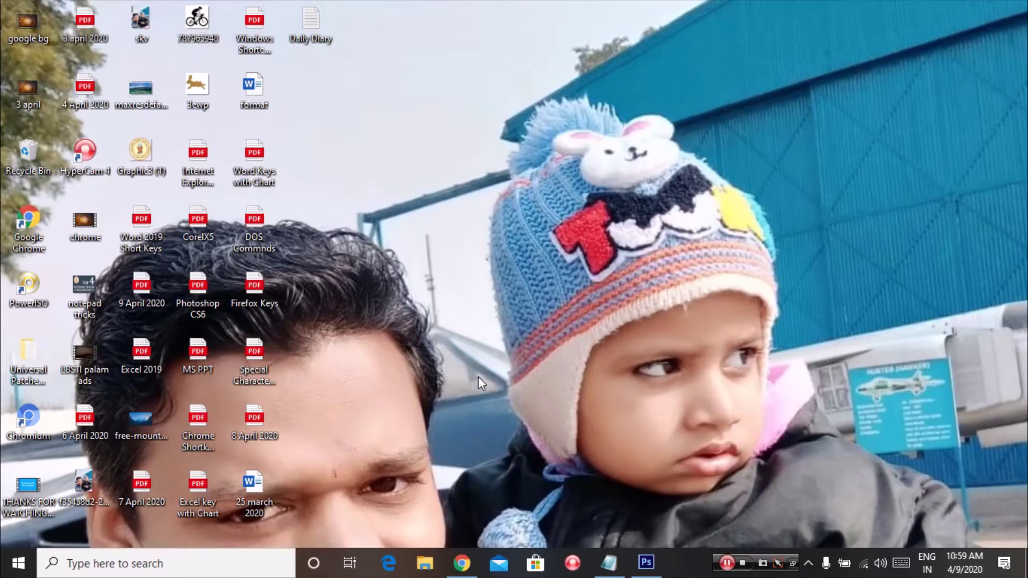
# - Open a new blank Notepad window and maximize it
pyautogui.press('super+r')
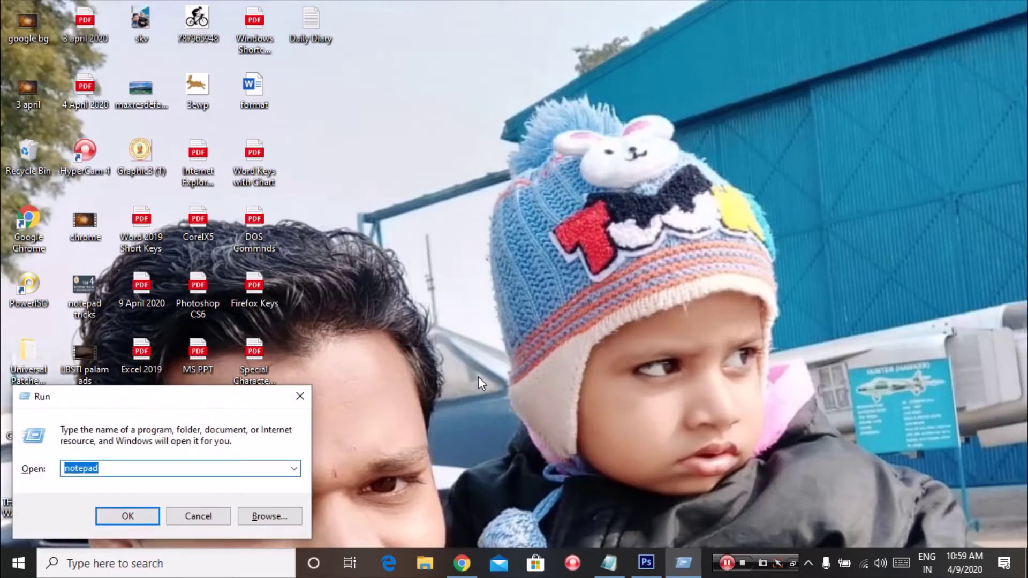
pyautogui.press('Return')
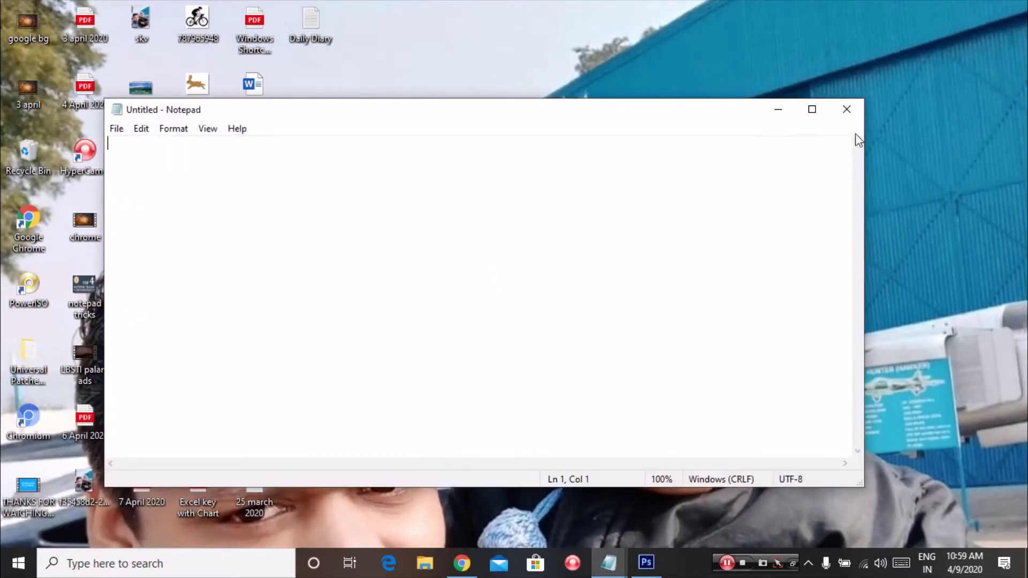
pyautogui.click(812, 109)
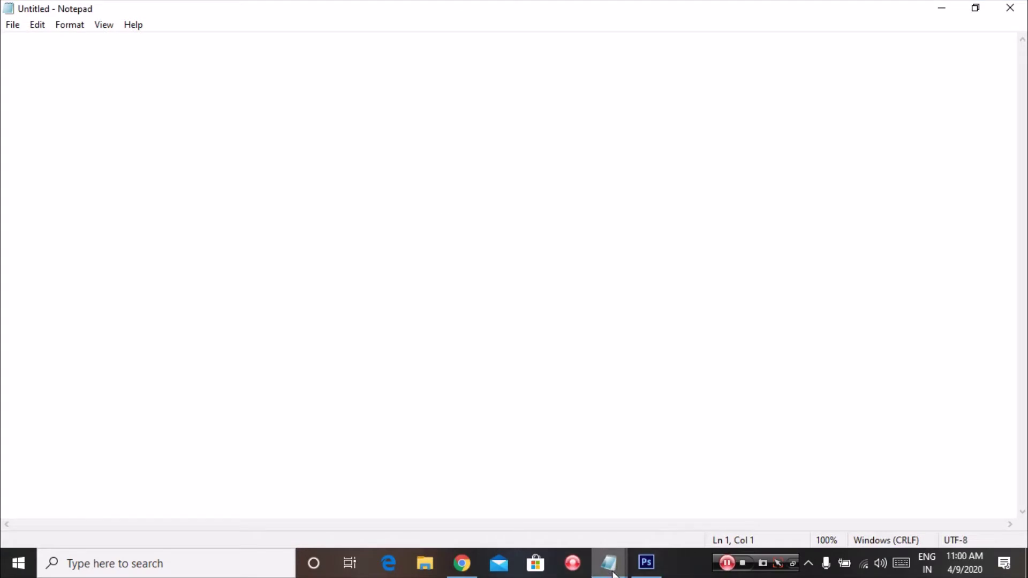
# - Copy the four-line Text to Speech Convertor script from the notes window into the blank document
pyautogui.moveTo(612, 573)
pyautogui.click(558, 515)
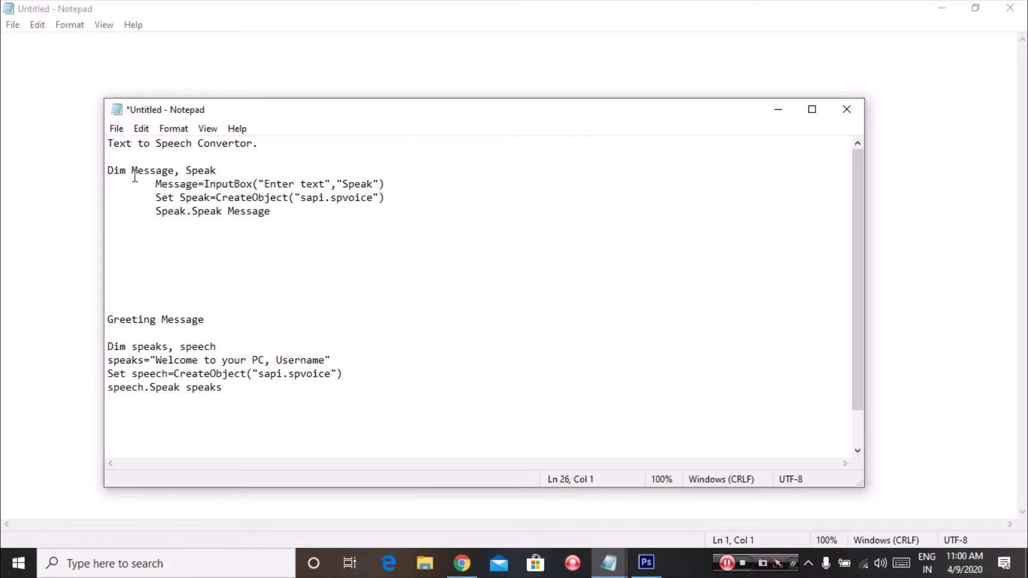
pyautogui.moveTo(108, 170); pyautogui.dragTo(316, 219)
pyautogui.hotkey('ctrl', 'c')
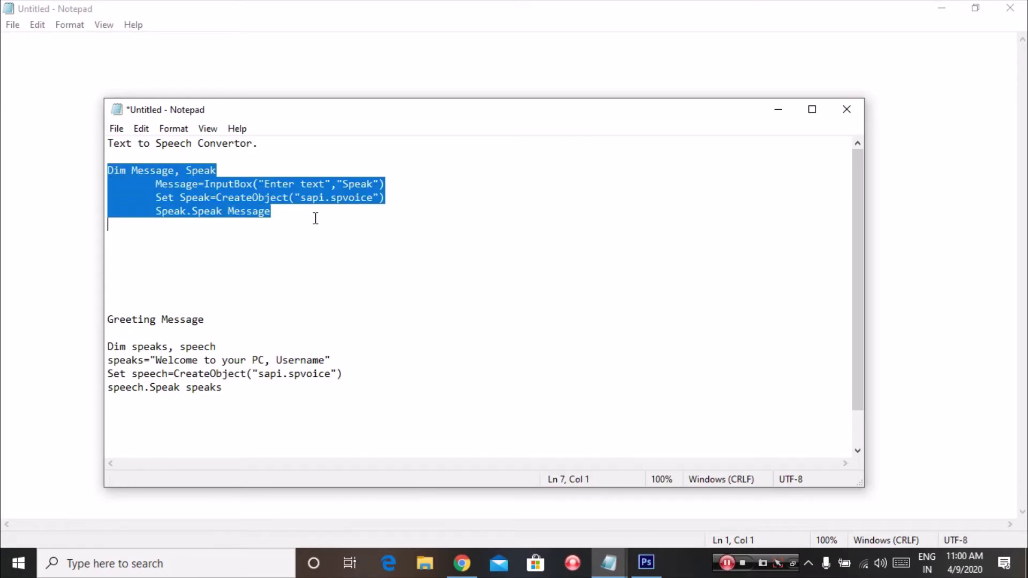
pyautogui.click(50, 112)
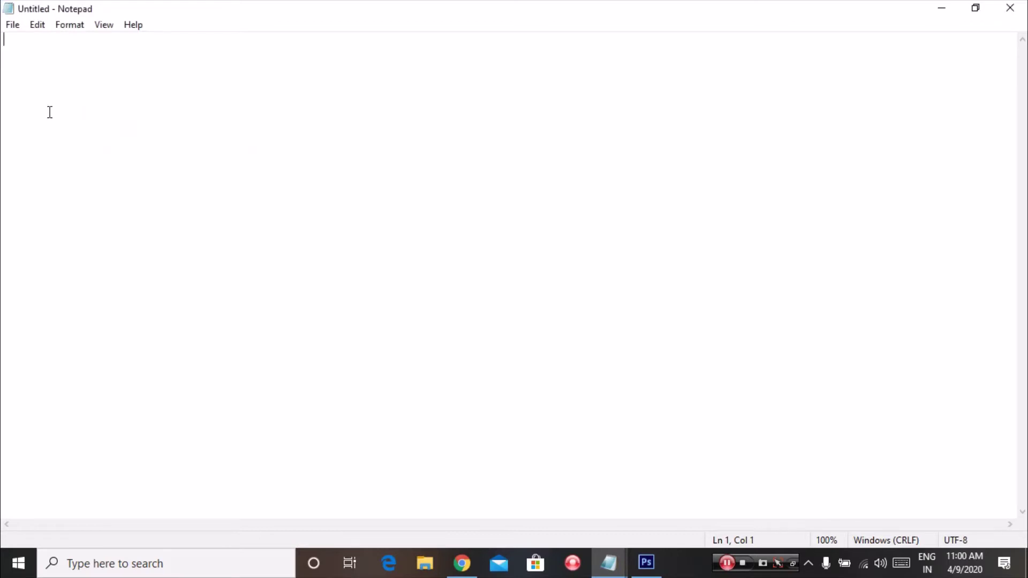
pyautogui.hotkey('ctrl', 'v')
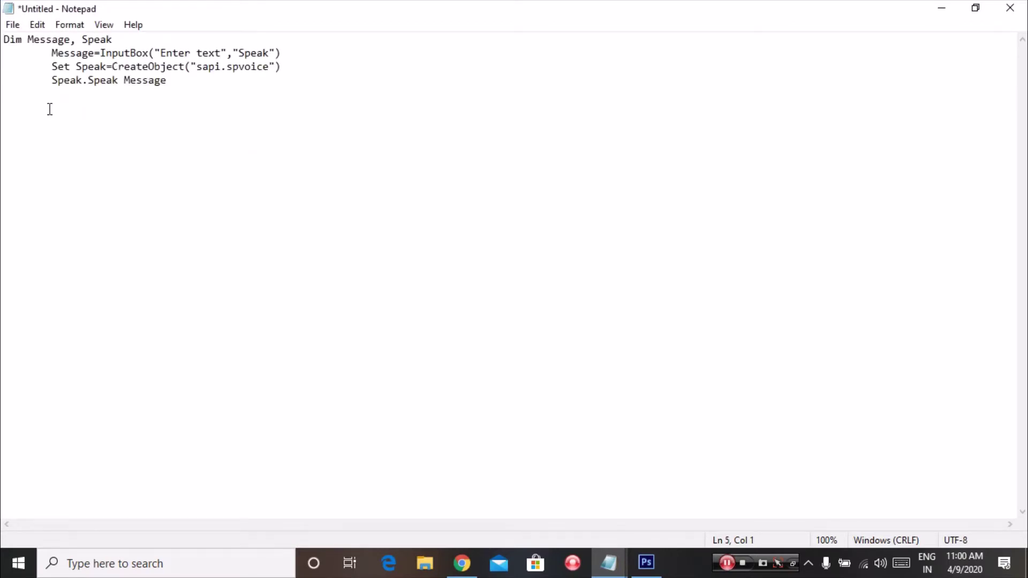
# - Save the text-to-speech script on the Desktop as speech.vbs and close its window
pyautogui.click(13, 27)
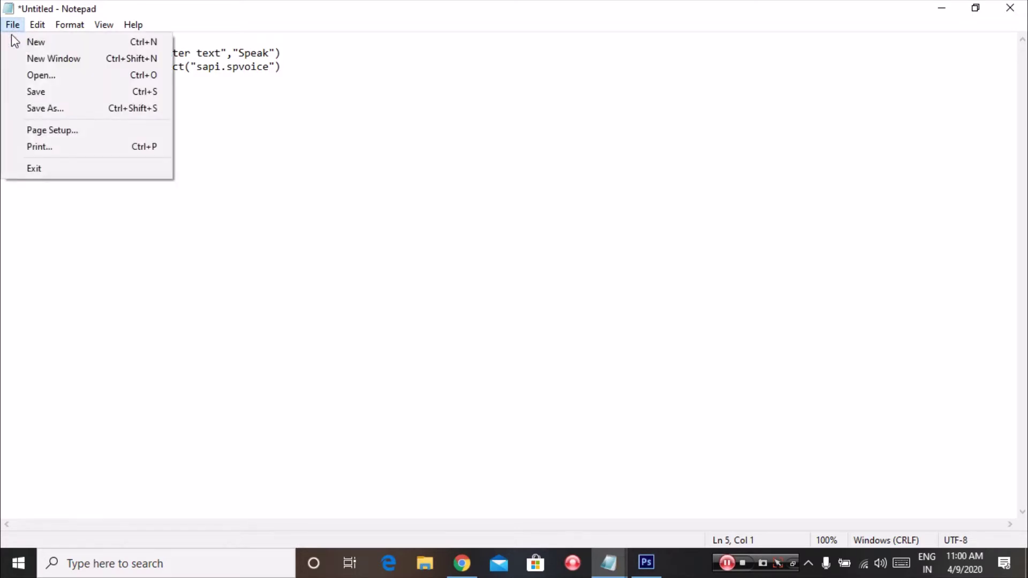
pyautogui.click(133, 108)
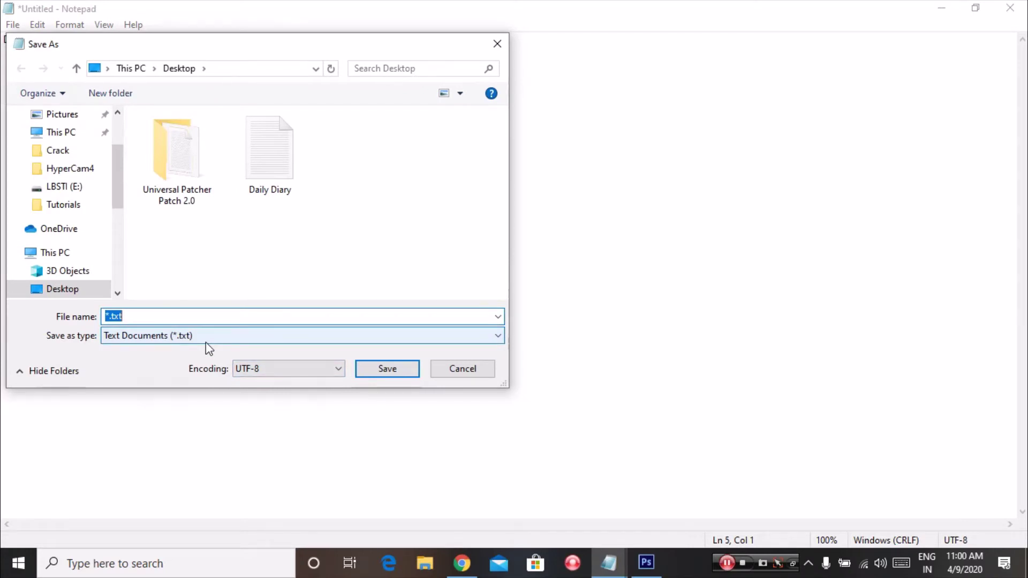
pyautogui.write('spee')
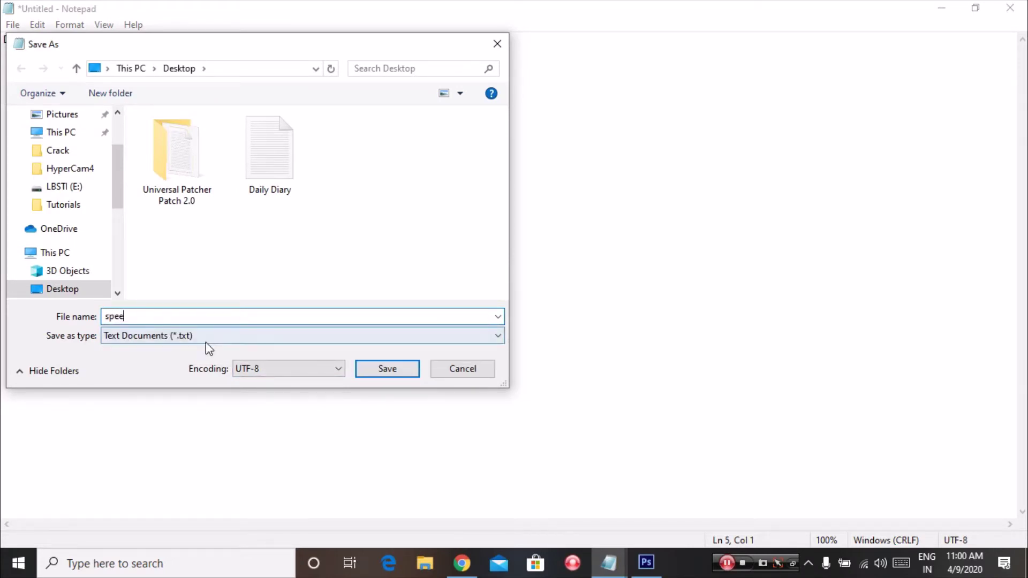
pyautogui.write('ch.vbs')
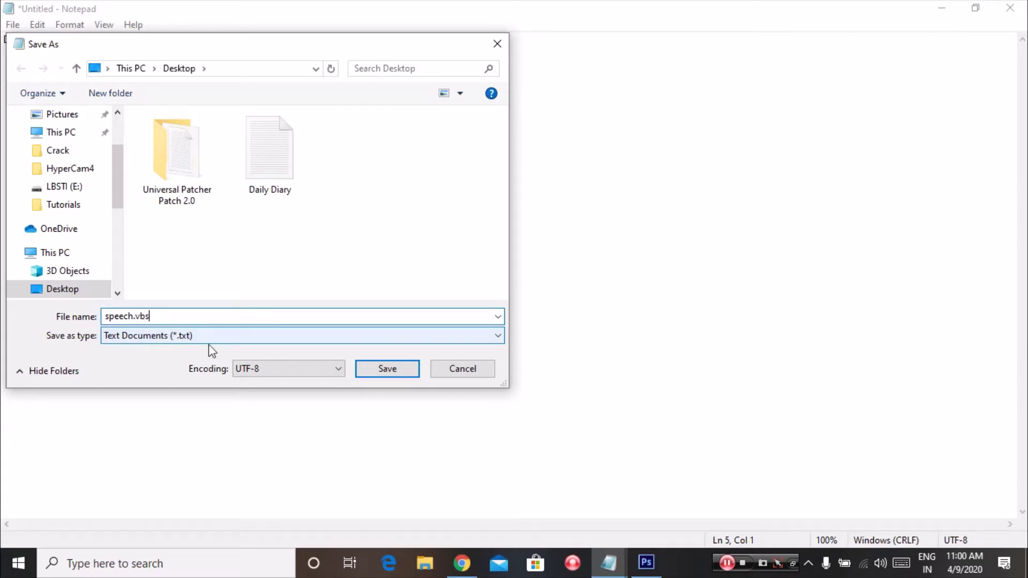
pyautogui.click(392, 373)
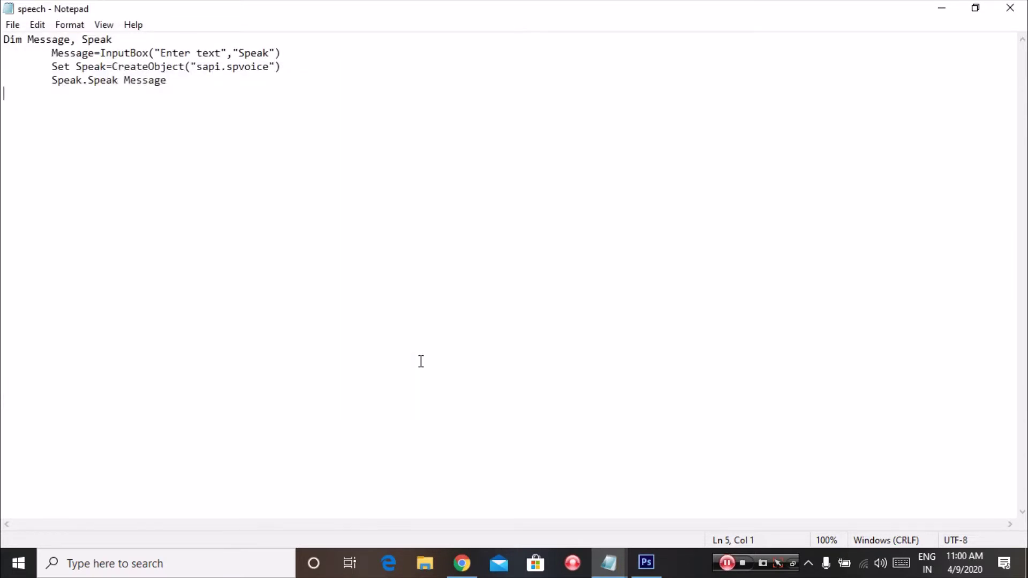
pyautogui.click(1011, 8)
# - Minimize the notes window and run the speech script from the desktop with "hello" as the text to speak
pyautogui.click(778, 109)
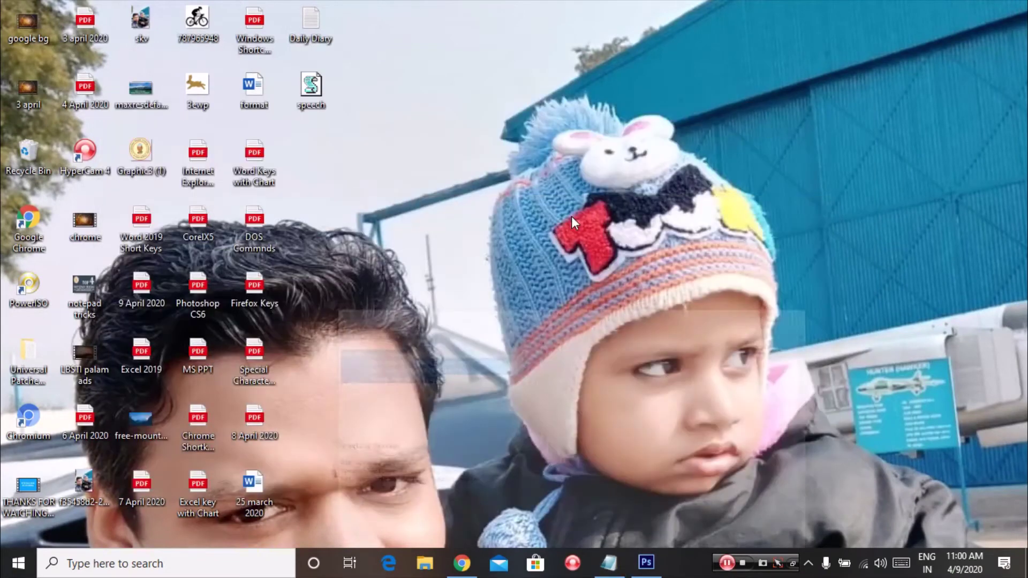
pyautogui.doubleClick(313, 87)
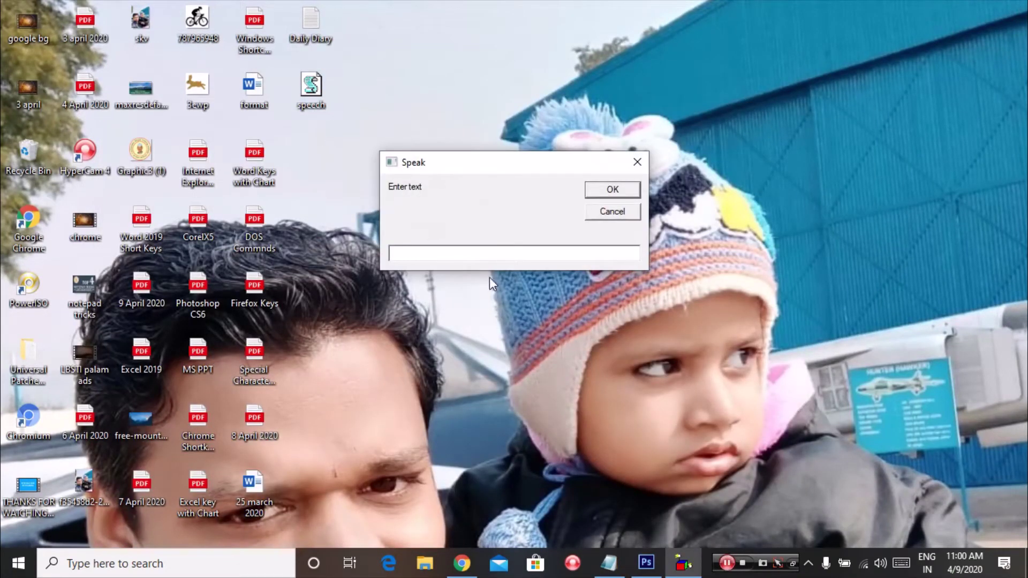
pyautogui.write('hello')
pyautogui.click(618, 191)
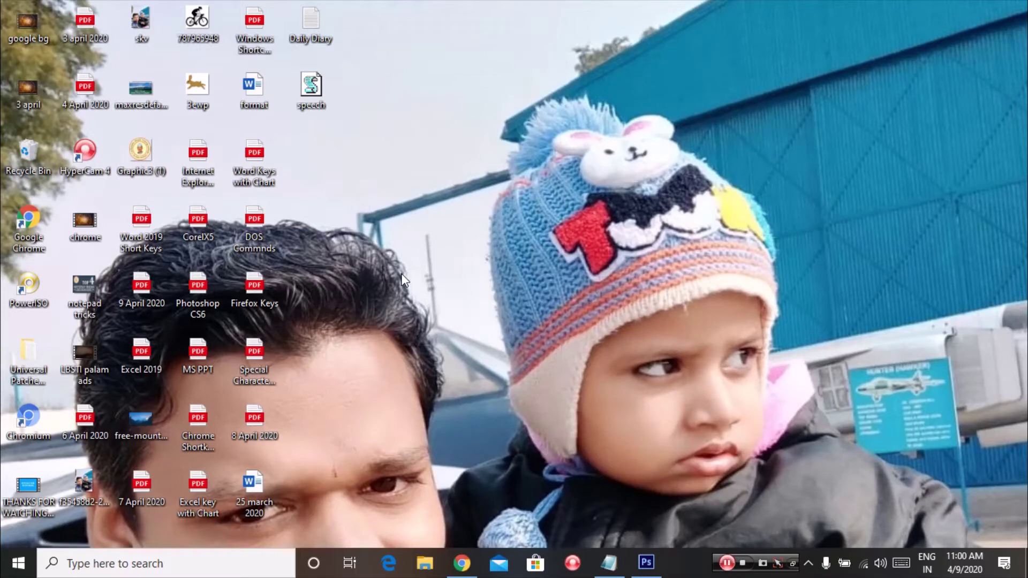
# - Open another blank Notepad window and copy the Greeting Message script from the notes window into it
pyautogui.press('super+r')
pyautogui.press('Return')
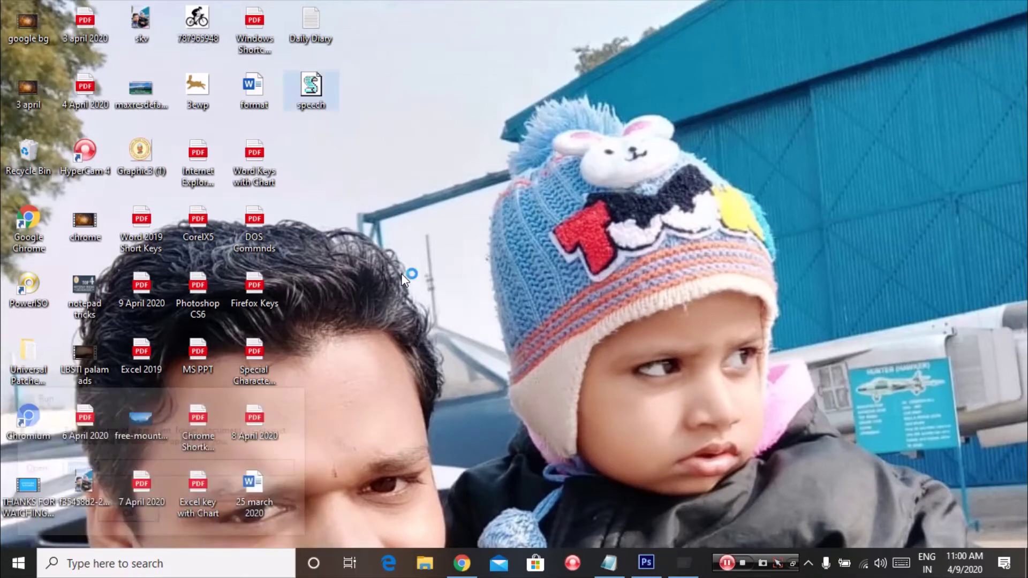
pyautogui.click(609, 563)
pyautogui.click(534, 524)
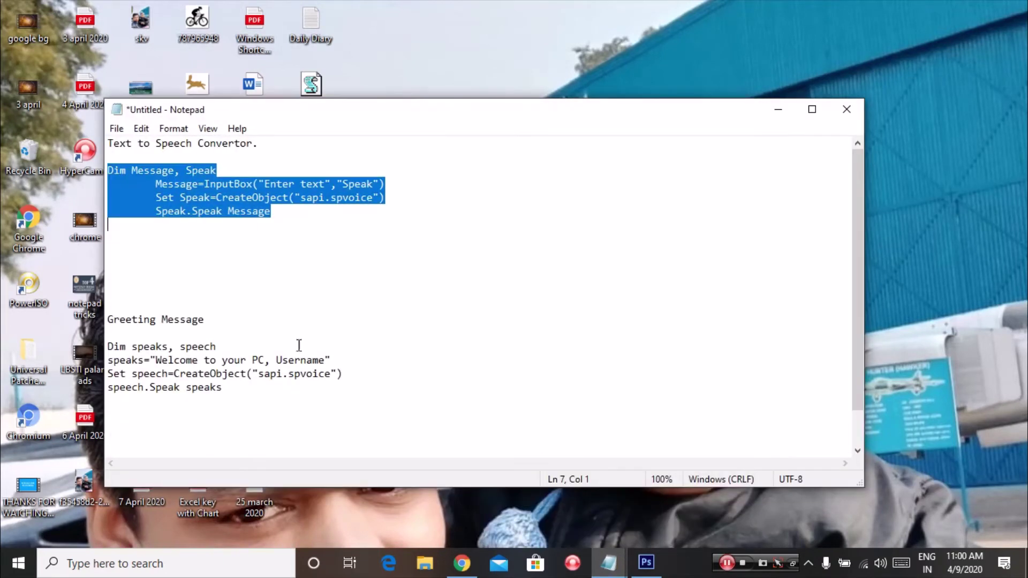
pyautogui.scroll(-1, 142, 292)
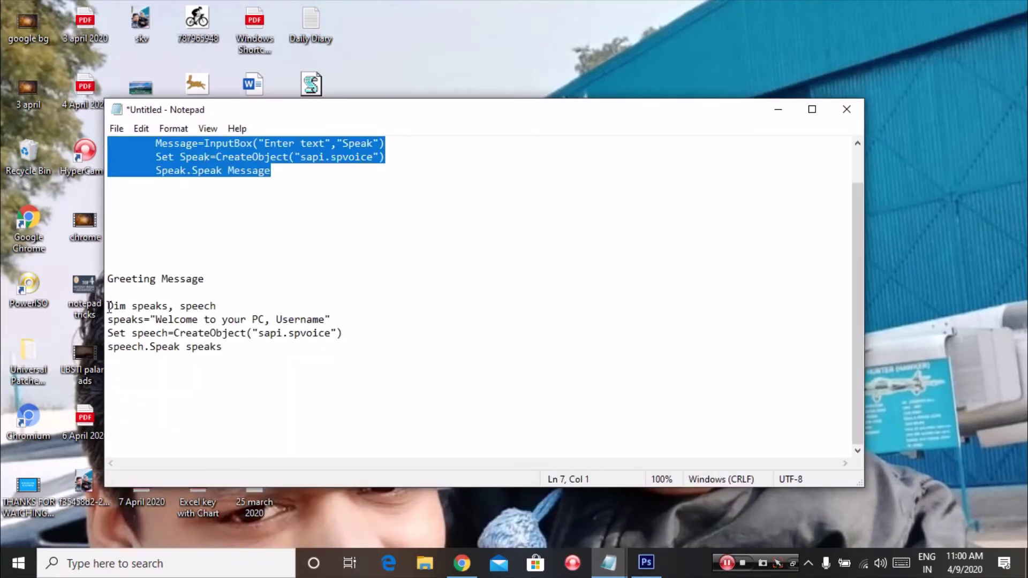
pyautogui.moveTo(109, 305); pyautogui.dragTo(229, 367)
pyautogui.hotkey('ctrl', 'c')
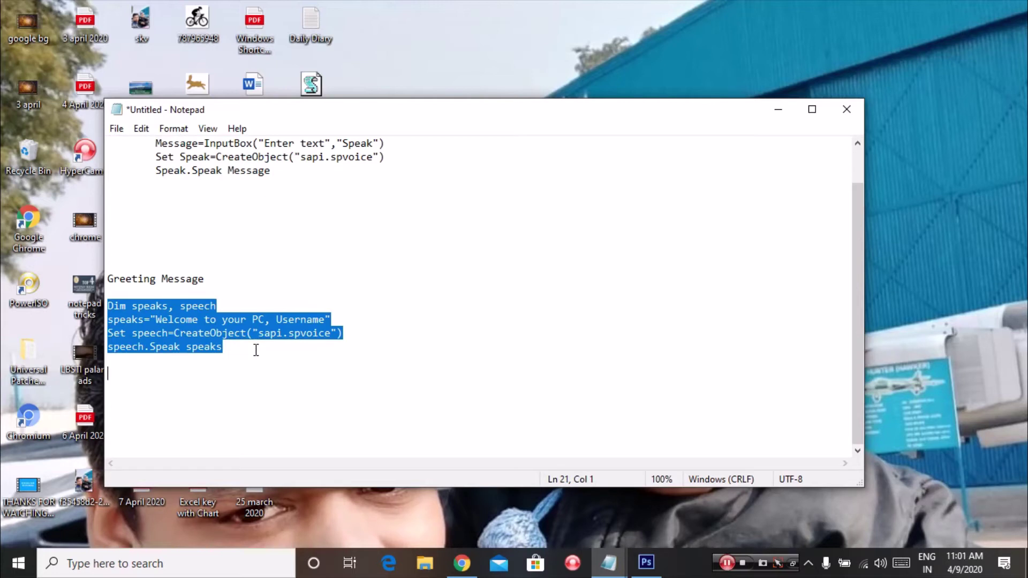
pyautogui.click(609, 563)
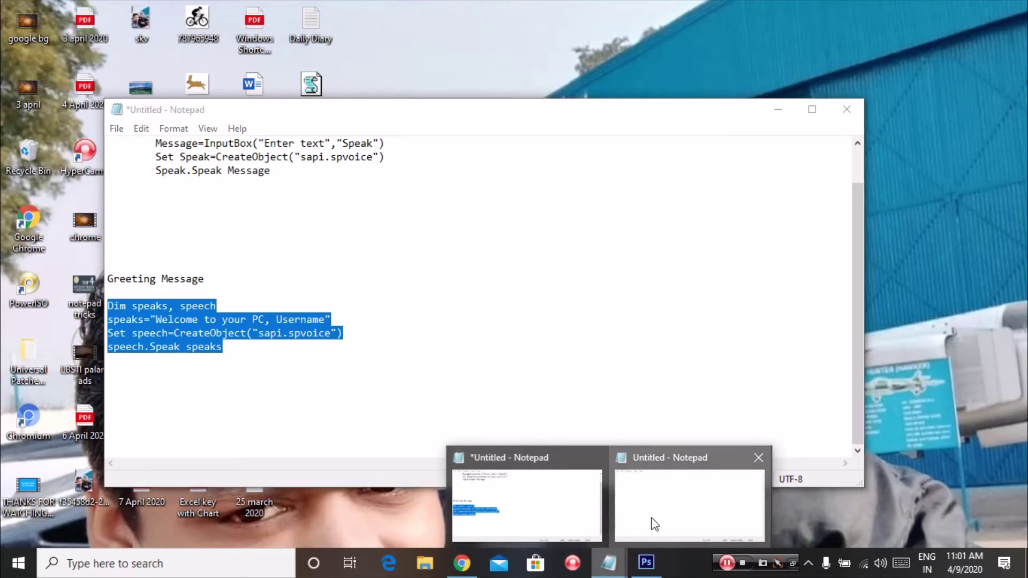
pyautogui.click(653, 522)
pyautogui.hotkey('ctrl', 'v')
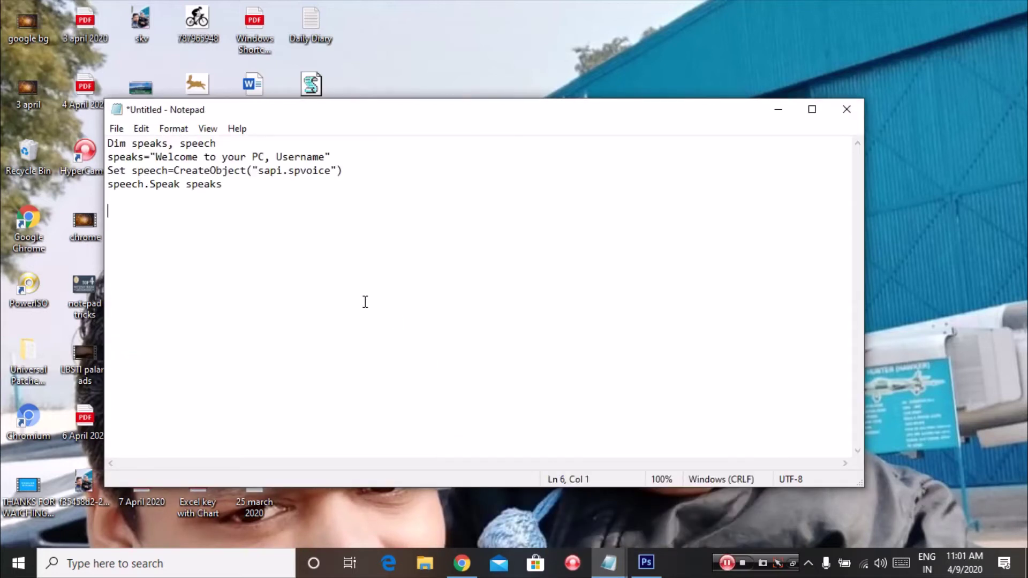
# - Replace the word Username in the script's welcome line with LBSTI
pyautogui.press('Up')
pyautogui.press('Up')
pyautogui.press('Right')
pyautogui.hotkey('shift', 'Right')
pyautogui.hotkey('shift', 'Right')
pyautogui.hotkey('shift', 'Right')
pyautogui.hotkey('shift', 'Right')
pyautogui.hotkey('shift', 'Right')
pyautogui.hotkey('shift', 'Right')
pyautogui.hotkey('shift', 'Right')
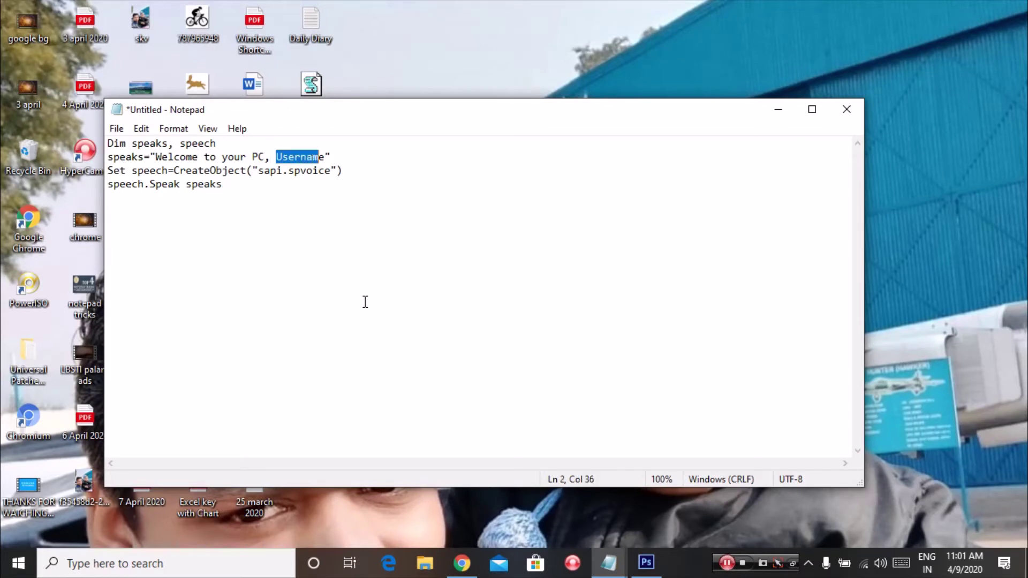
pyautogui.hotkey('shift', 'Right')
pyautogui.write('LB')
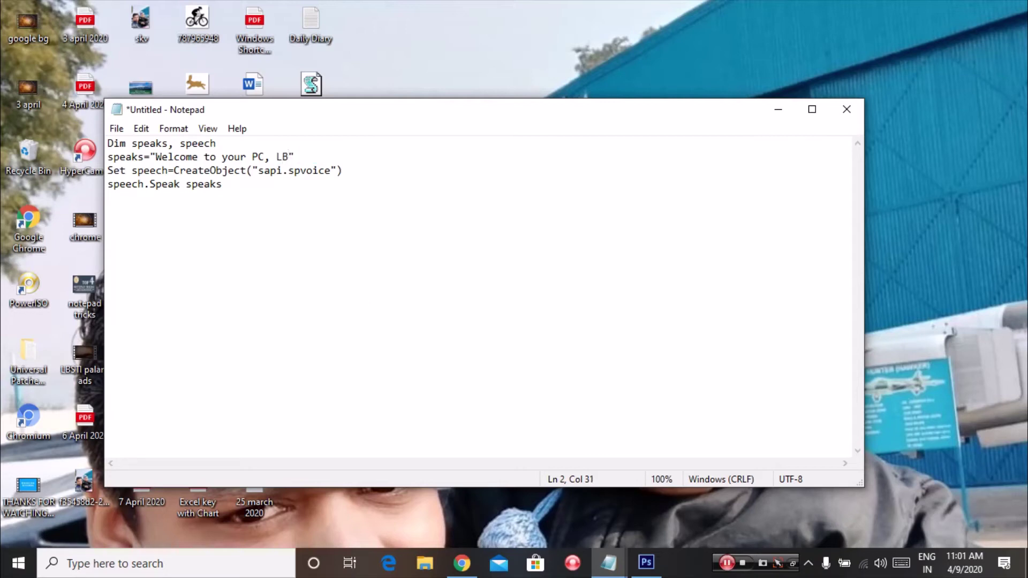
pyautogui.write('STI')
# - Save the greeting script on the Desktop as Greeting.vbs and close its window
pyautogui.click(116, 128)
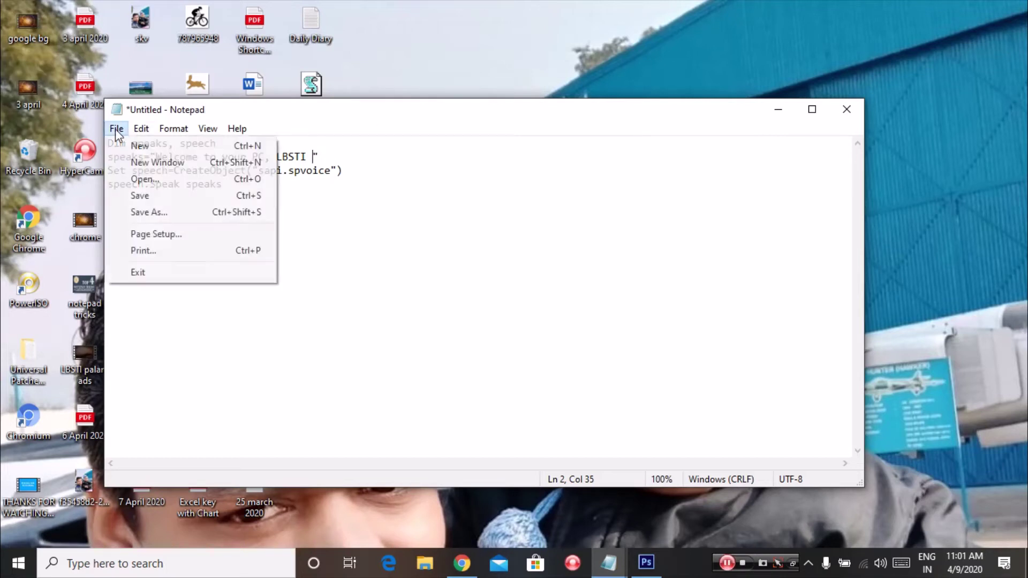
pyautogui.click(175, 214)
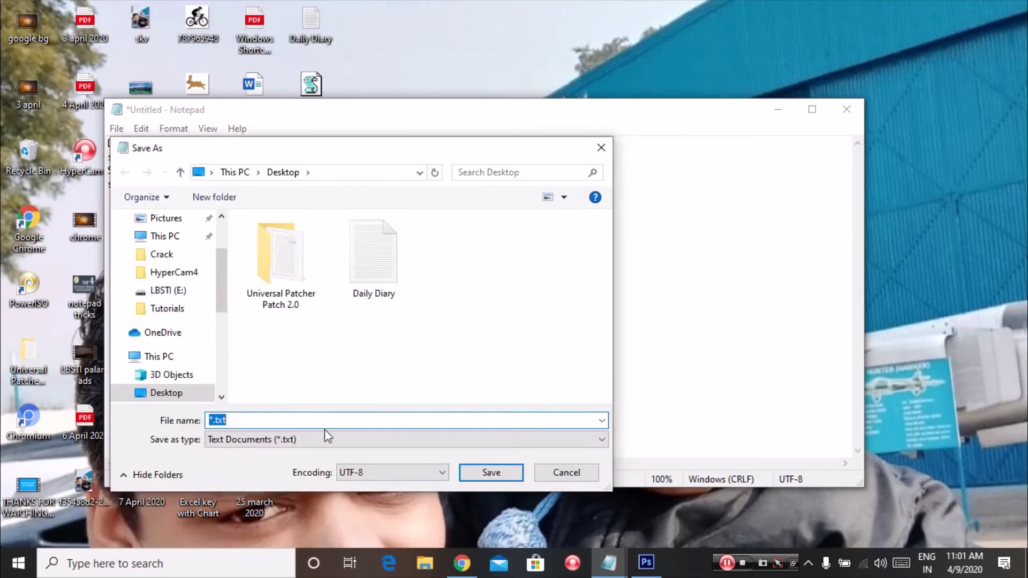
pyautogui.write('Green')
pyautogui.write('ing.vbs')
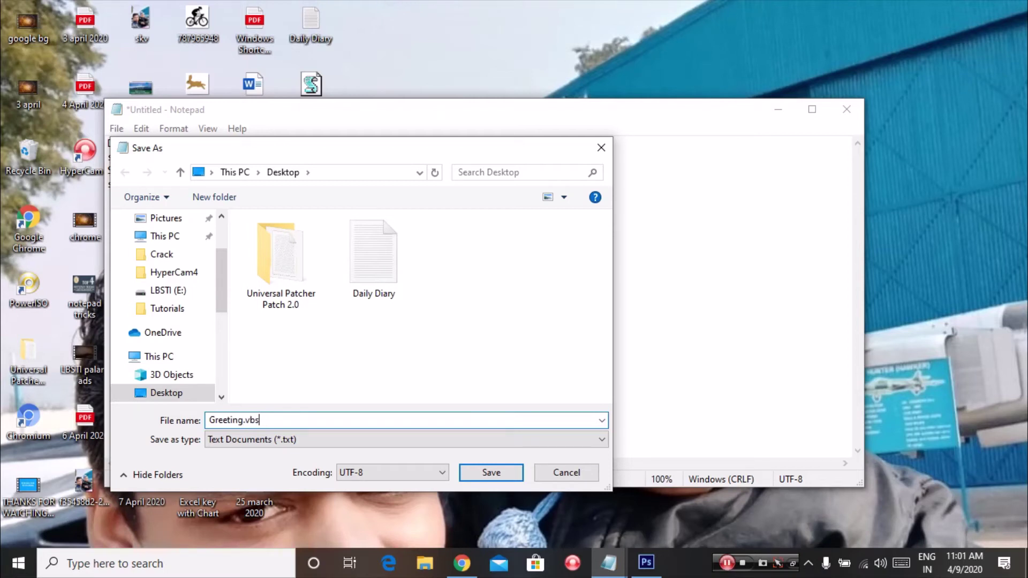
pyautogui.press('Return')
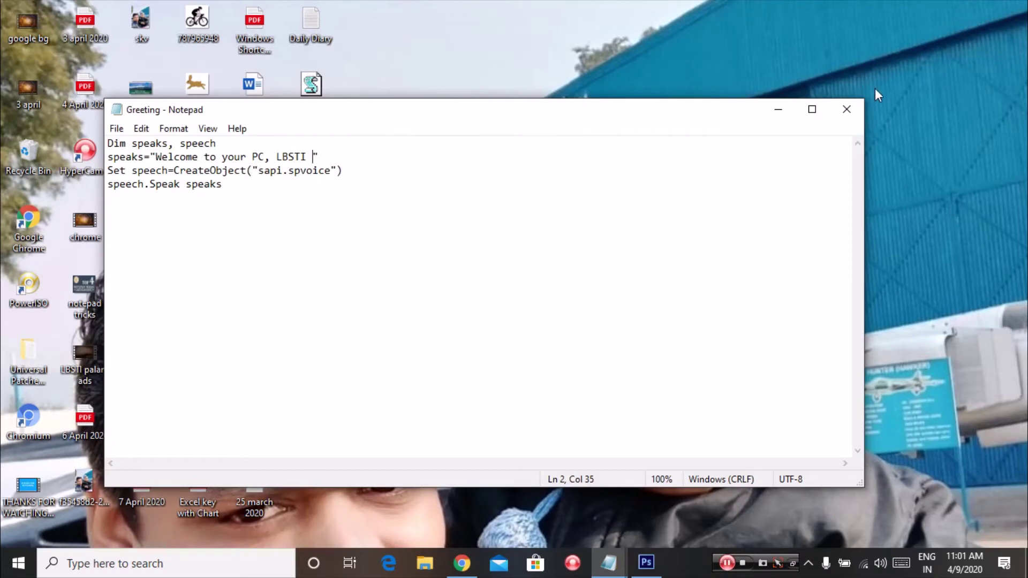
pyautogui.click(856, 119)
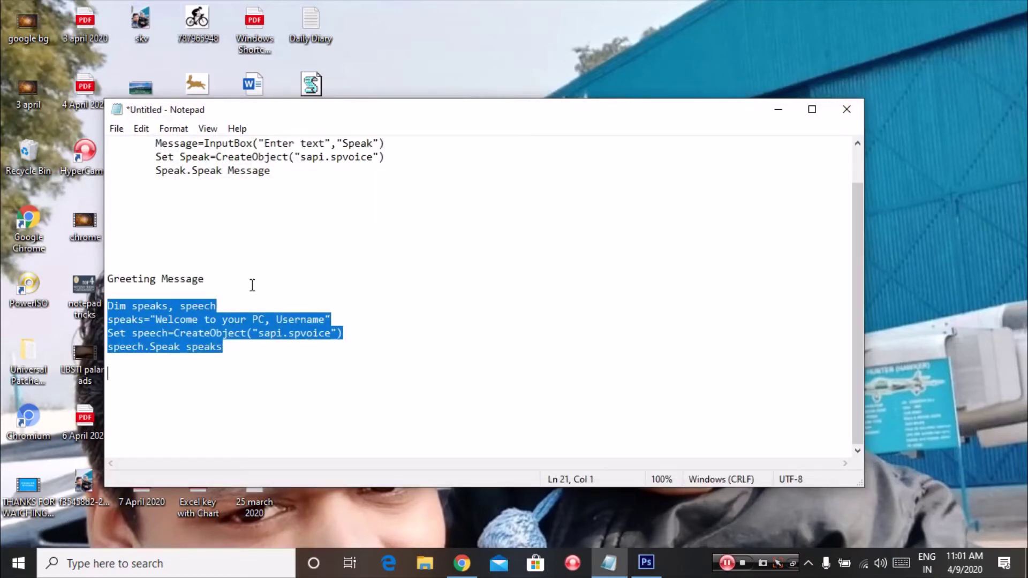
# - Move the Greeting script from the desktop into the Startup folder opened with shell:startup, and refresh the desktop
pyautogui.click(774, 109)
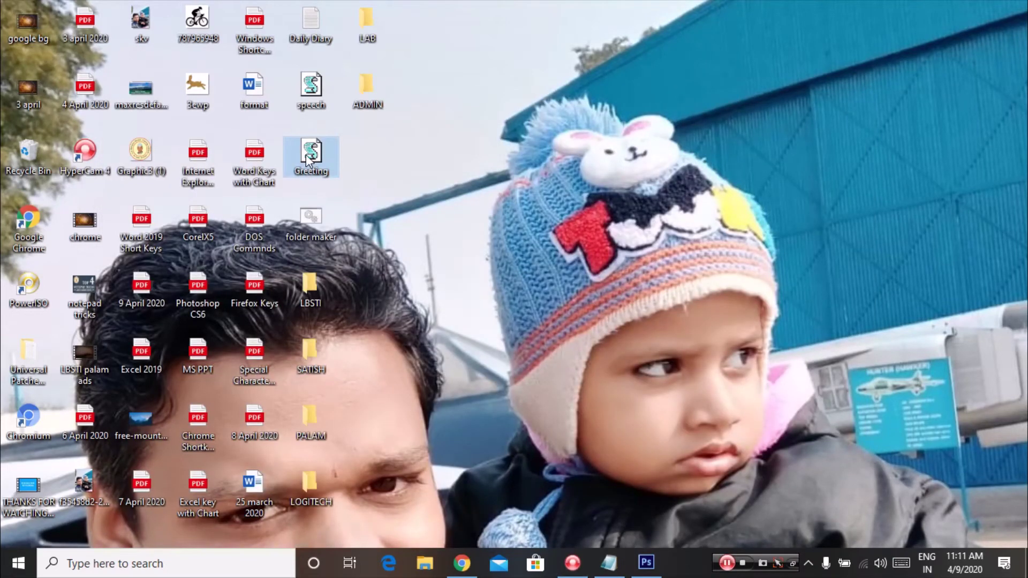
pyautogui.rightClick(307, 155)
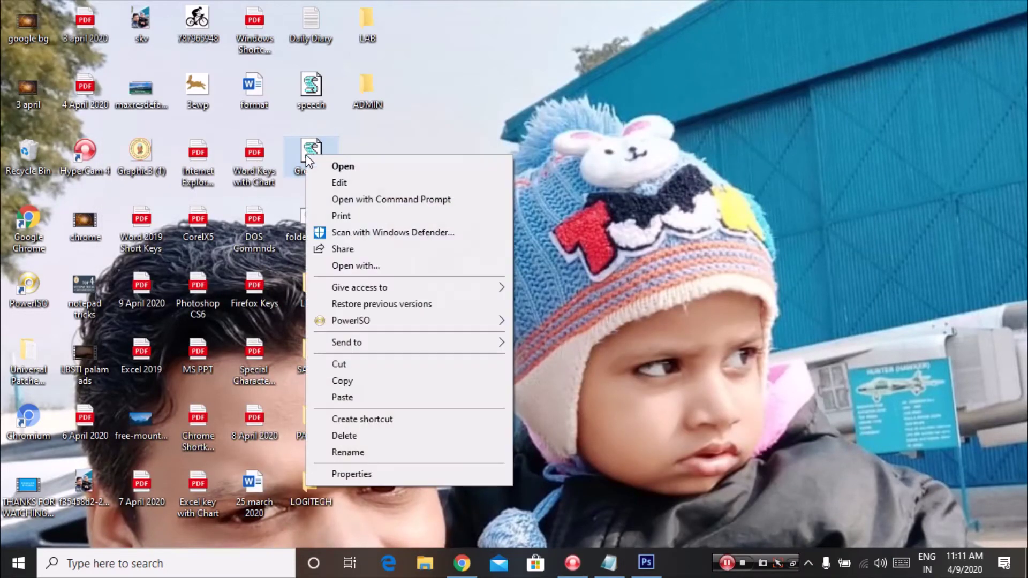
pyautogui.click(390, 362)
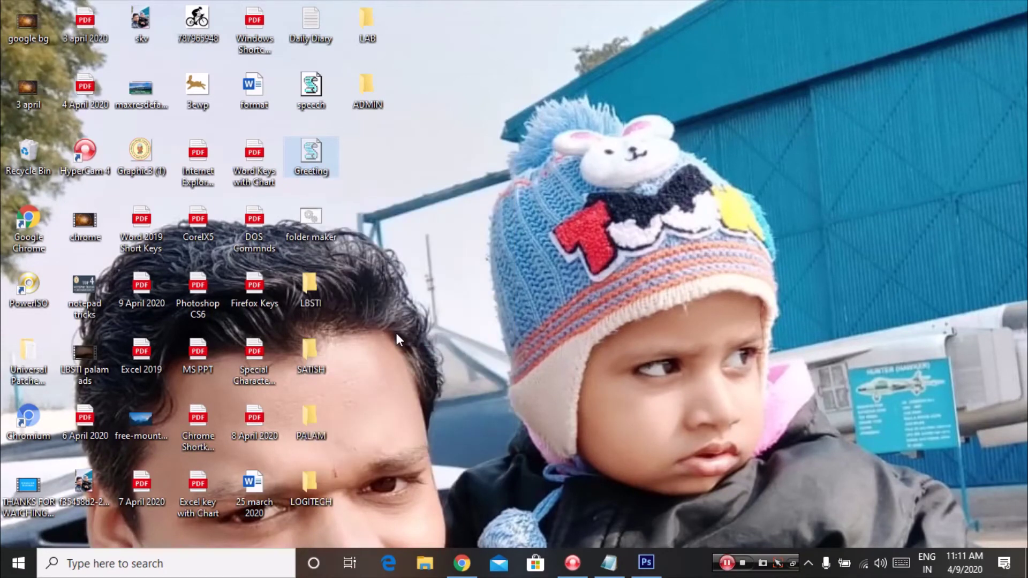
pyautogui.press('super+r')
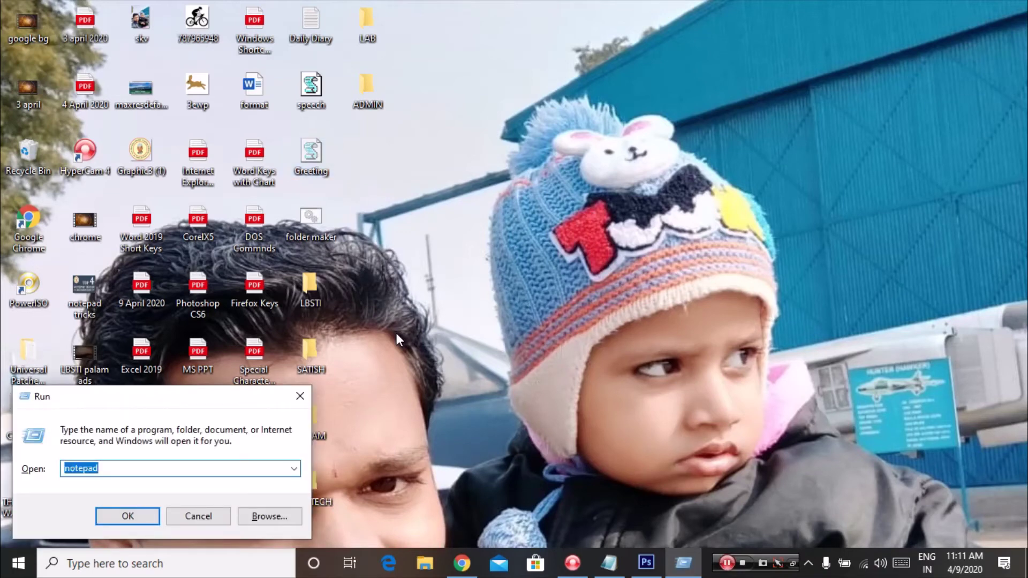
pyautogui.write('shell:star')
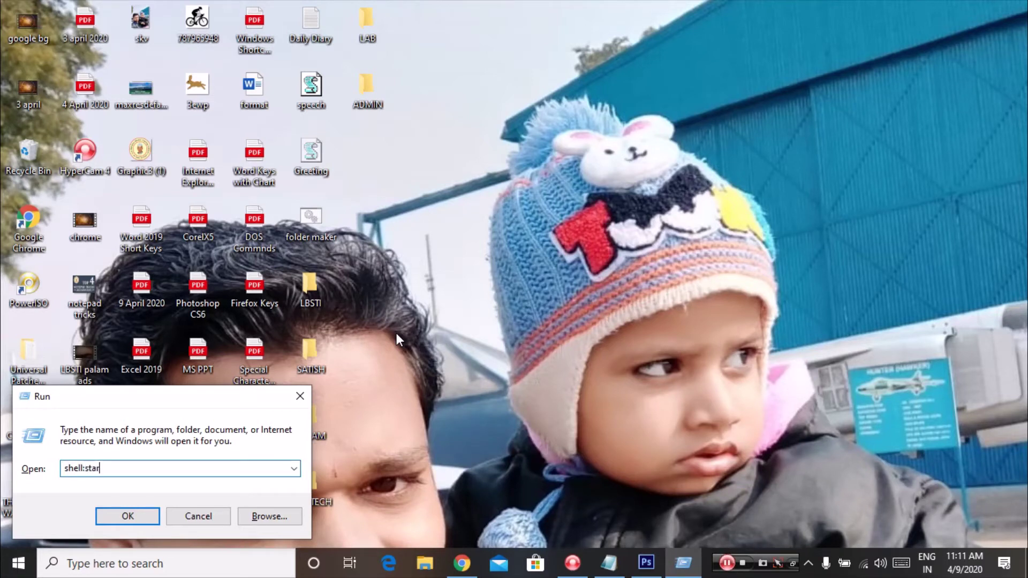
pyautogui.write('tup')
pyautogui.press('Return')
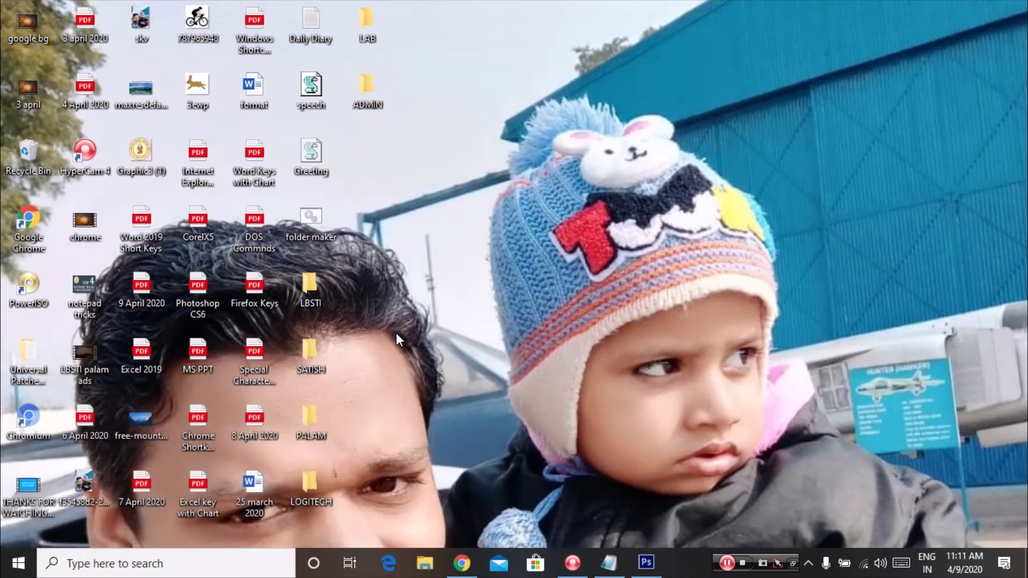
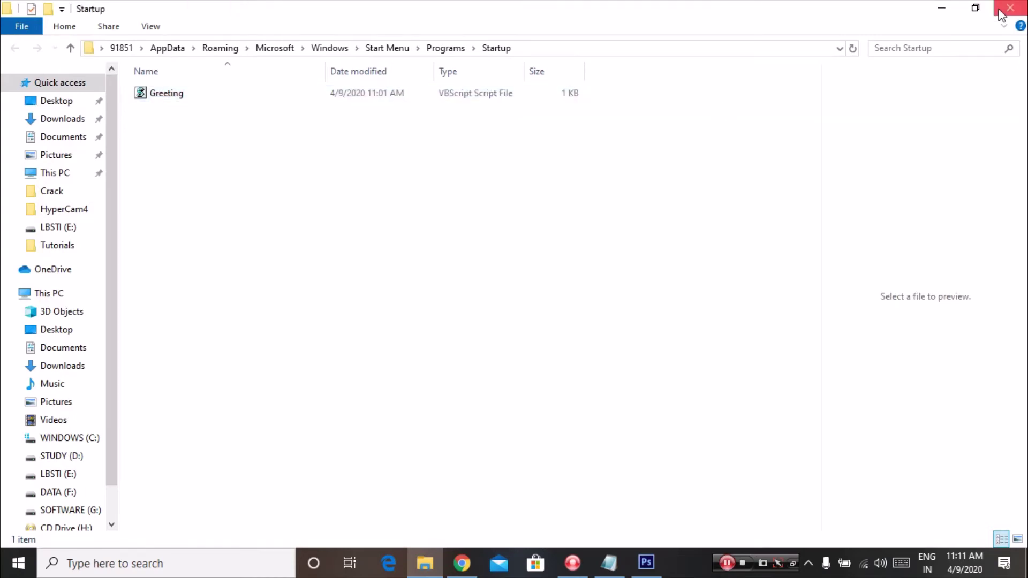
pyautogui.click(1010, 8)
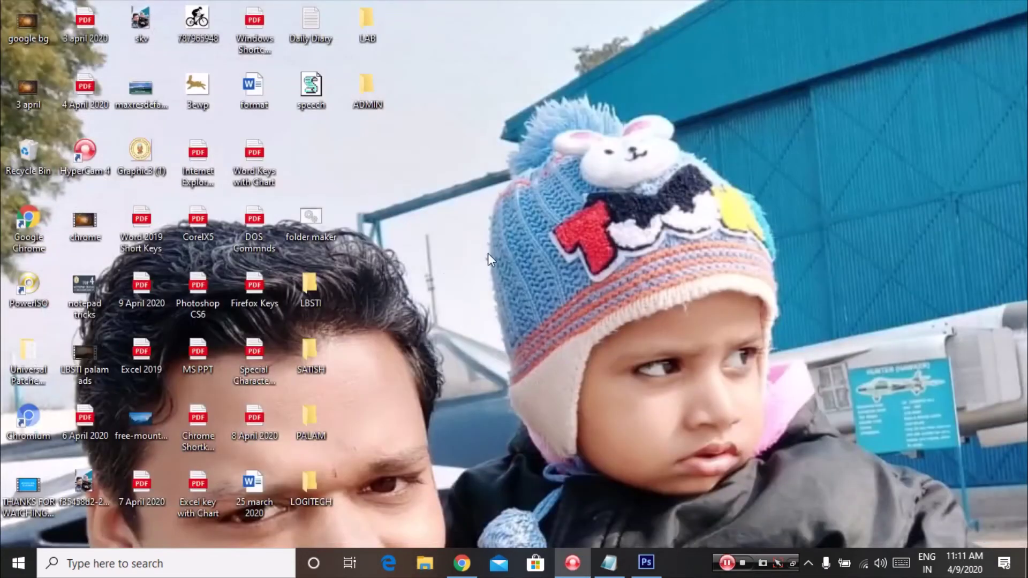
pyautogui.rightClick(441, 276)
pyautogui.click(464, 320)
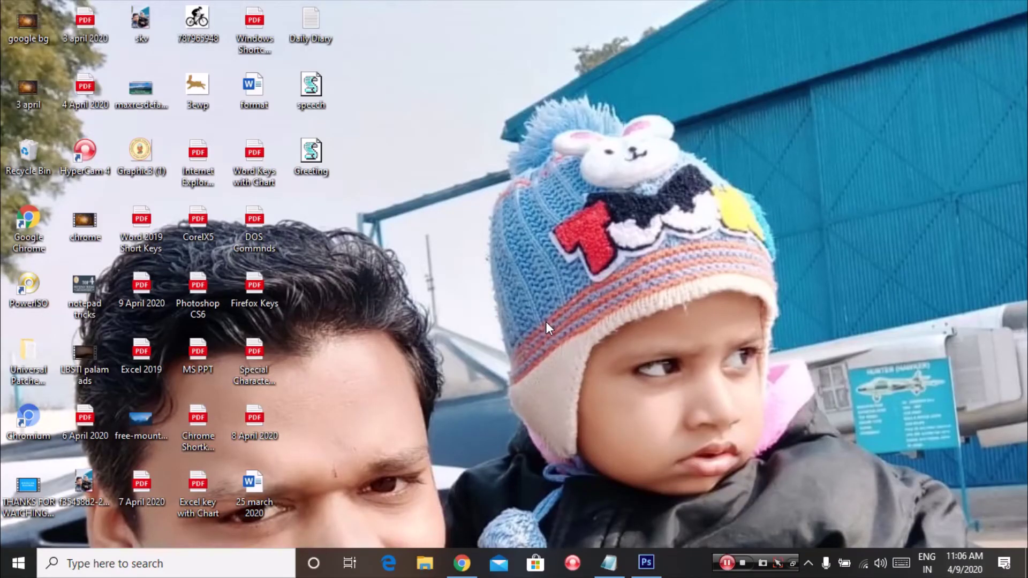
# - In a new Notepad window, write an md command with the folder names LBSTI, a person's first name, PALAM, LOGITECH, LAB and ADMIN
pyautogui.press('super+r')
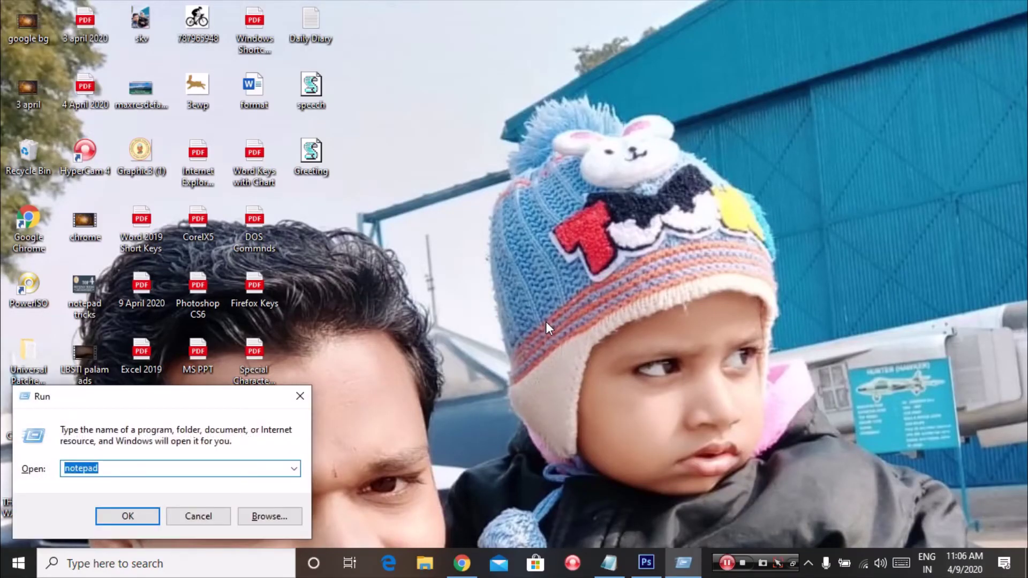
pyautogui.press('Return')
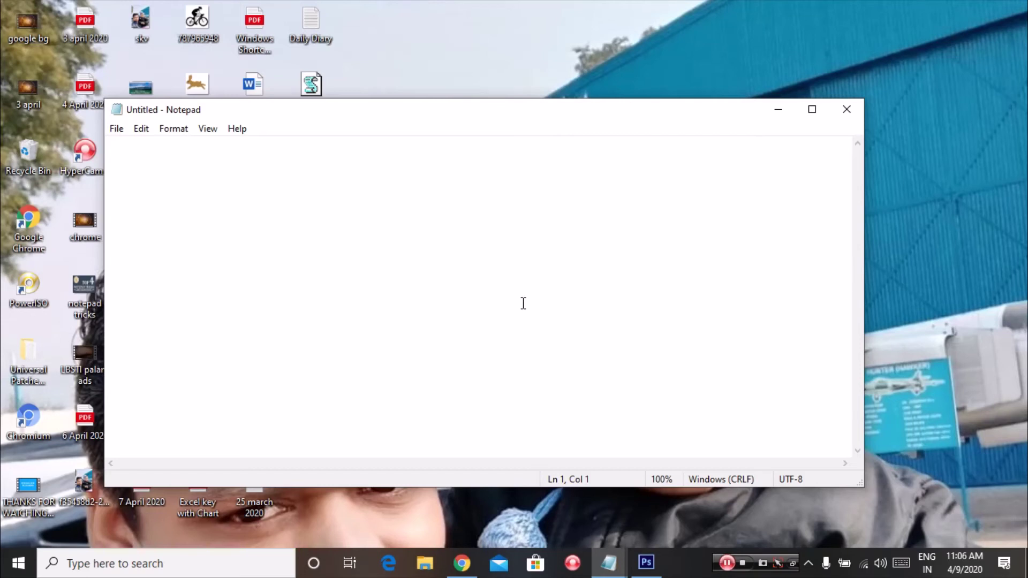
pyautogui.write('md')
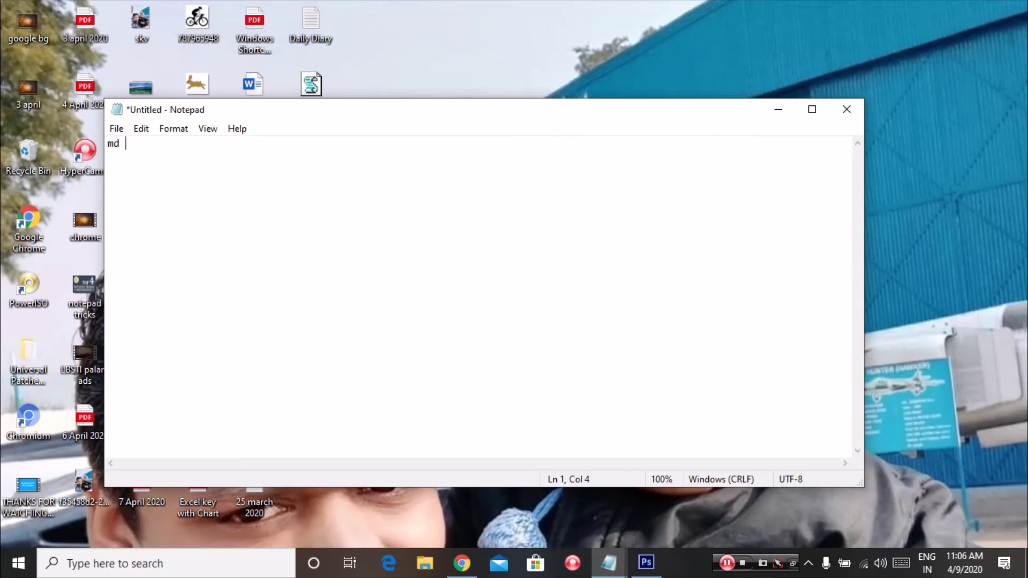
pyautogui.write(' LBSTI SAT')
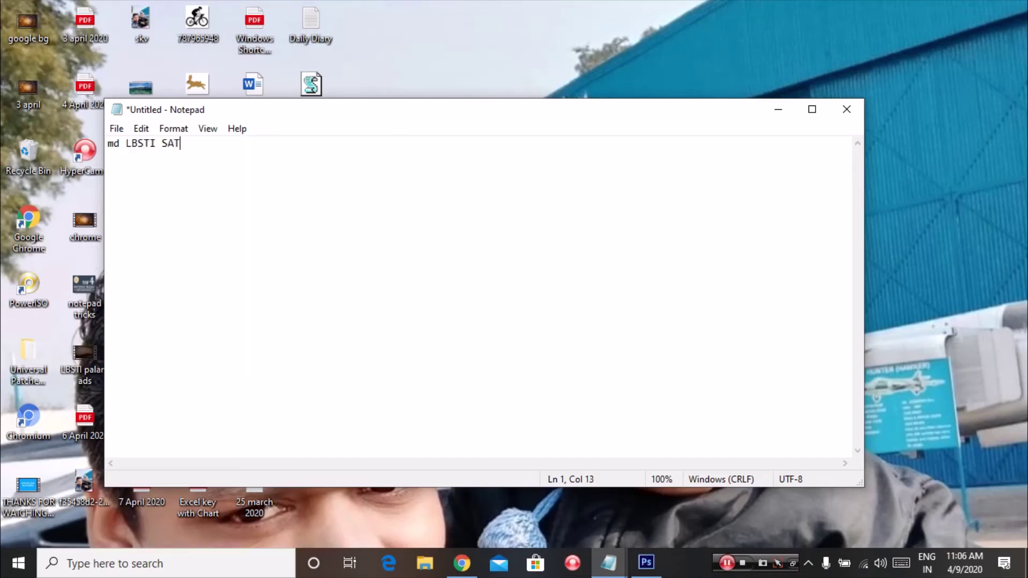
pyautogui.write('ISH PALAM')
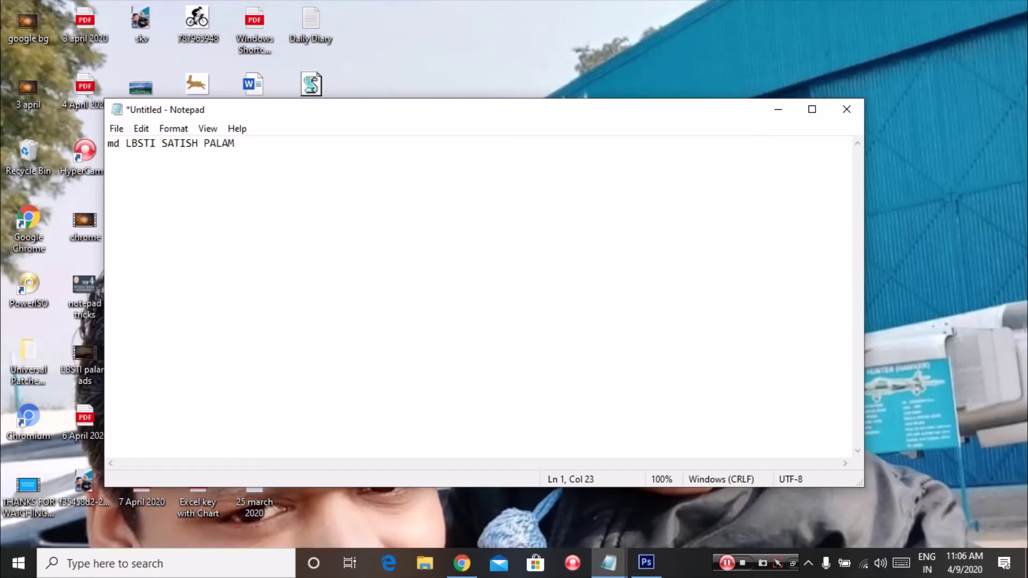
pyautogui.write(' LOGITECH')
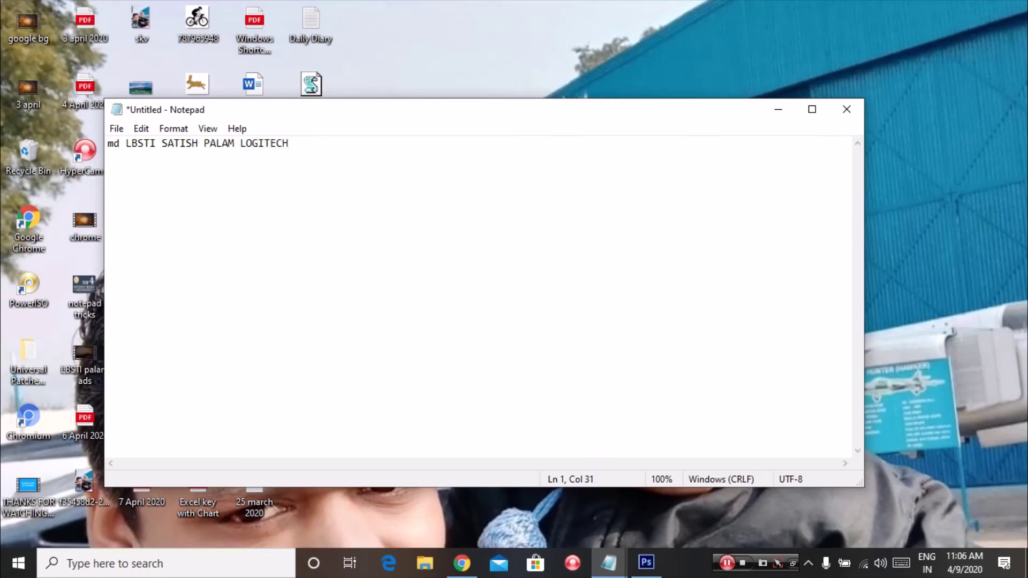
pyautogui.write(' LAB ADMIN')
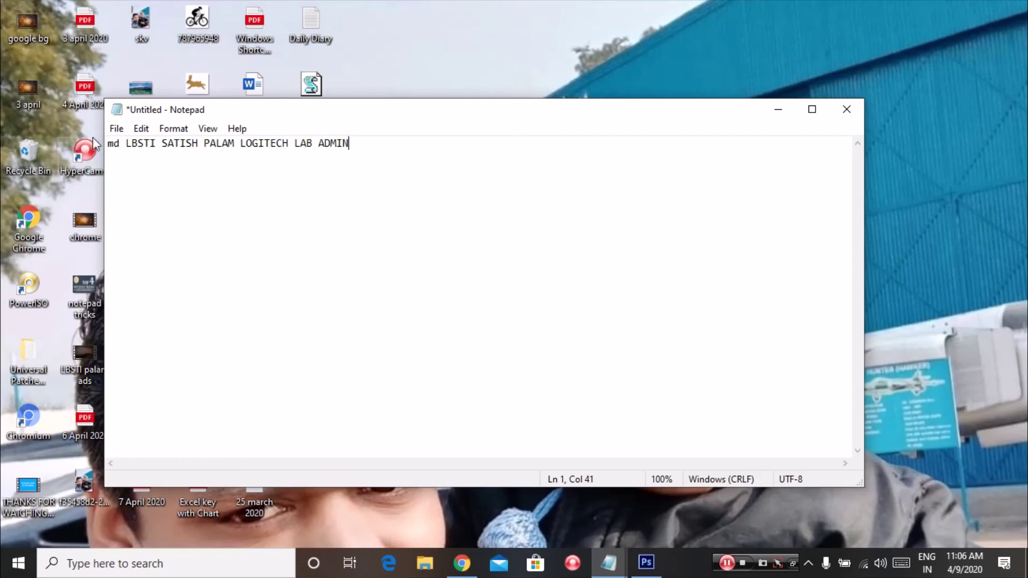
# - Save the md command file on the Desktop as folder maker.bat
pyautogui.click(118, 127)
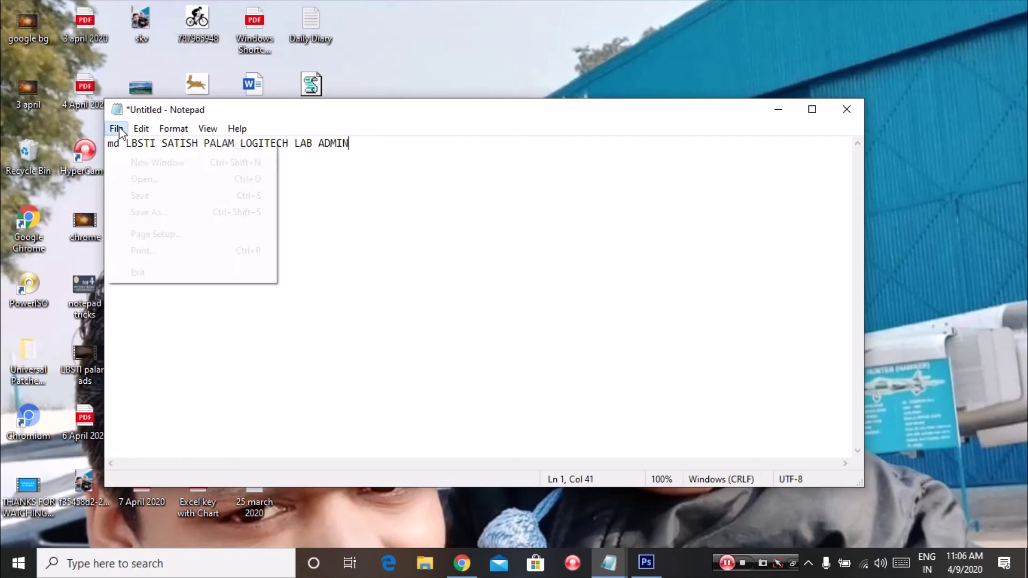
pyautogui.click(167, 214)
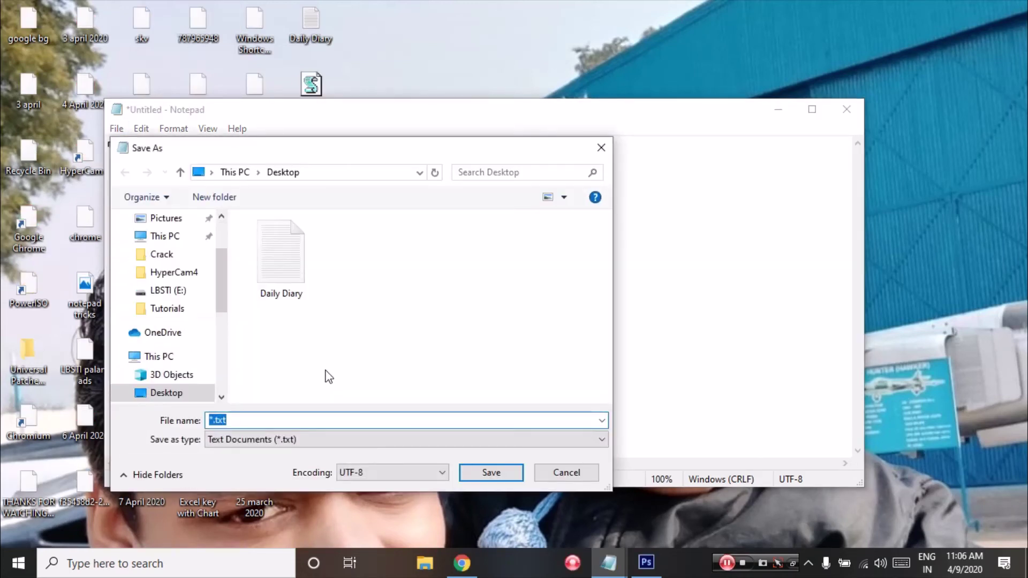
pyautogui.write('f')
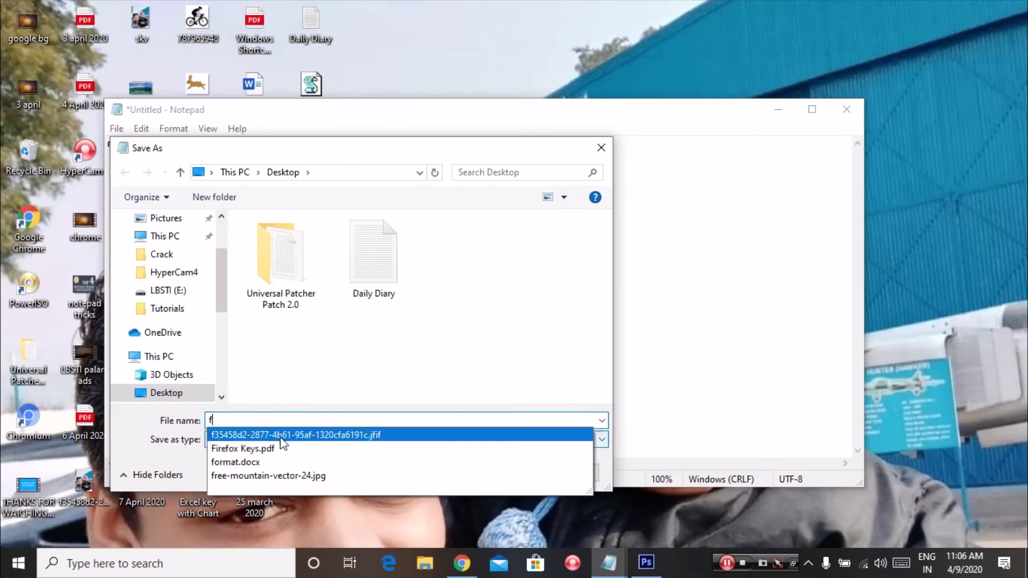
pyautogui.write('olde')
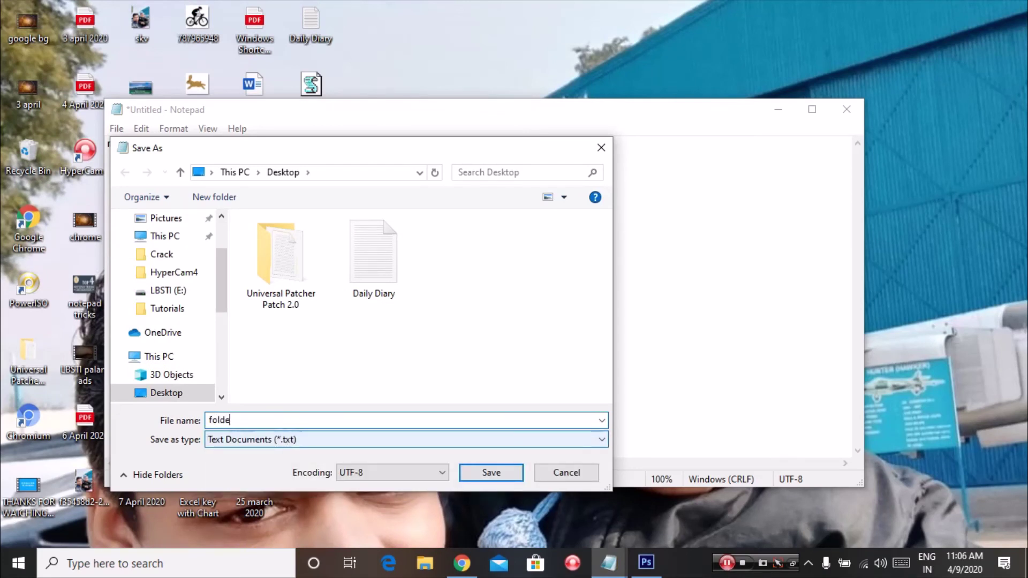
pyautogui.write('r maker.bat')
pyautogui.click(484, 475)
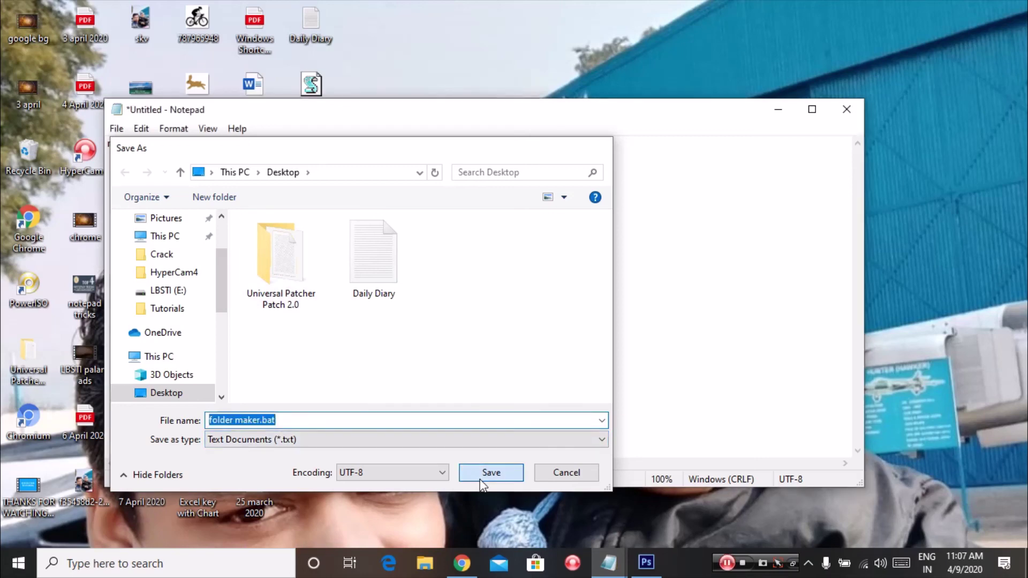
# - Close the batch file's window and run folder maker from the desktop to create its folders, refreshing the desktop
pyautogui.click(844, 109)
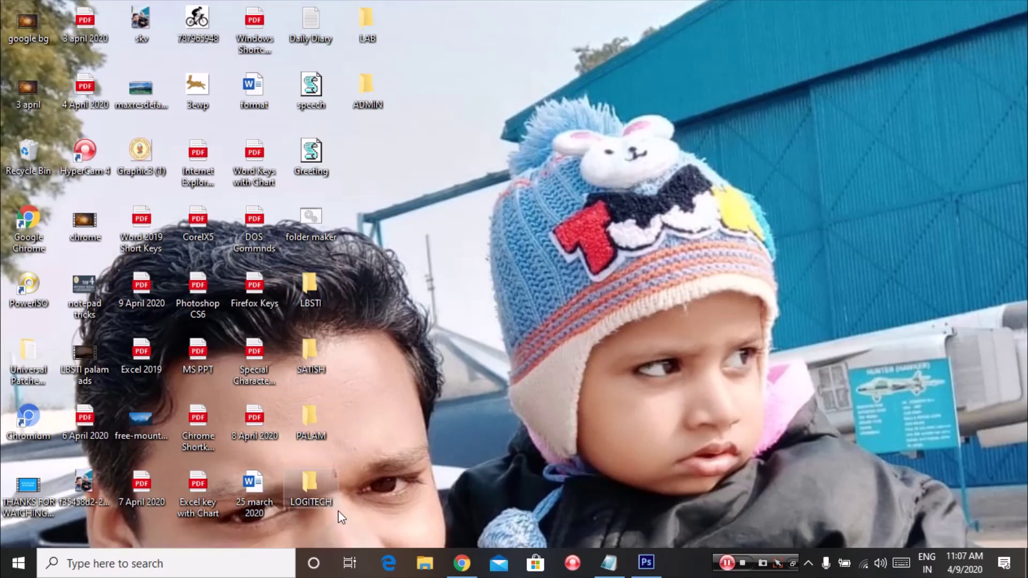
pyautogui.rightClick(396, 295)
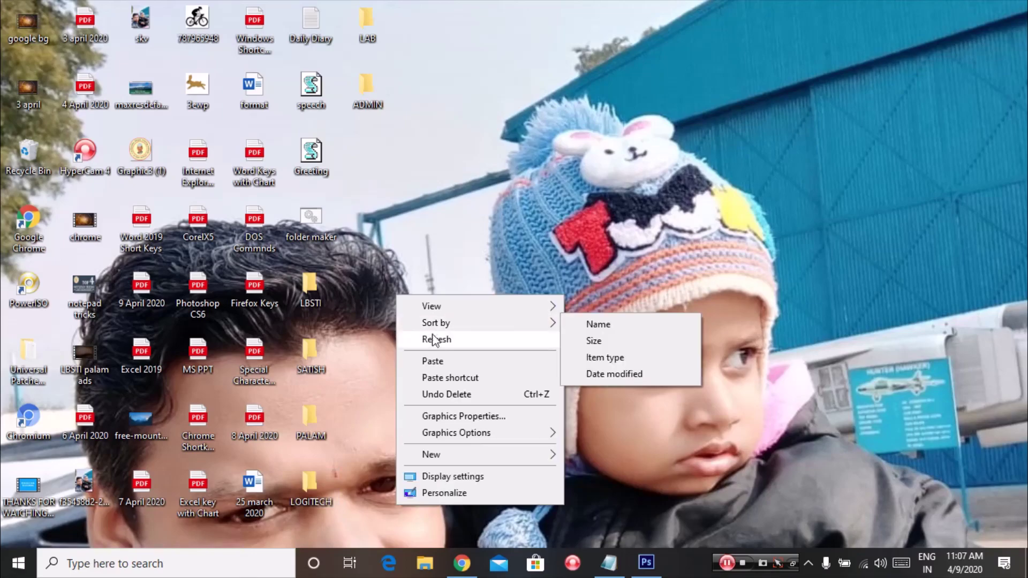
pyautogui.click(434, 339)
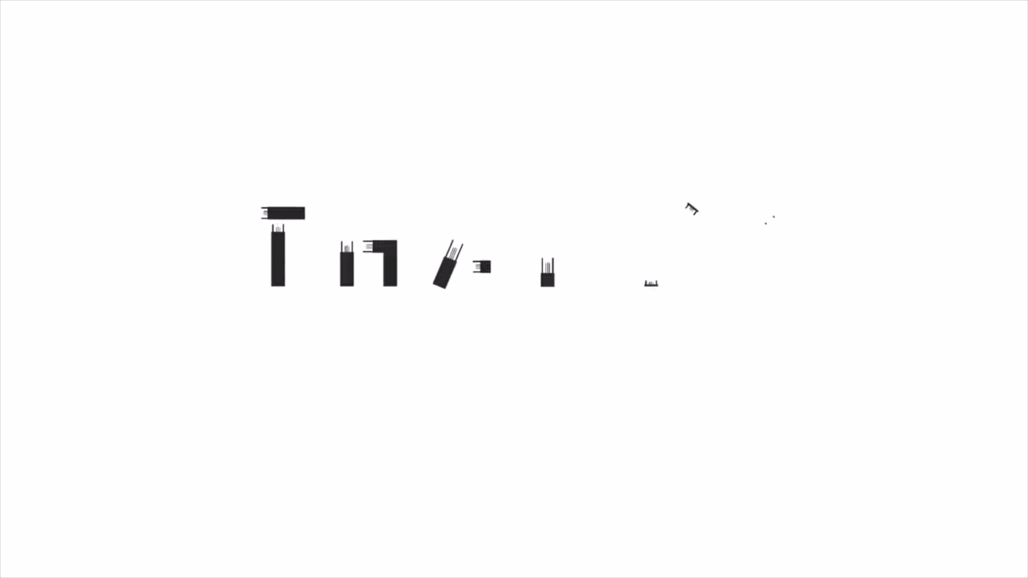